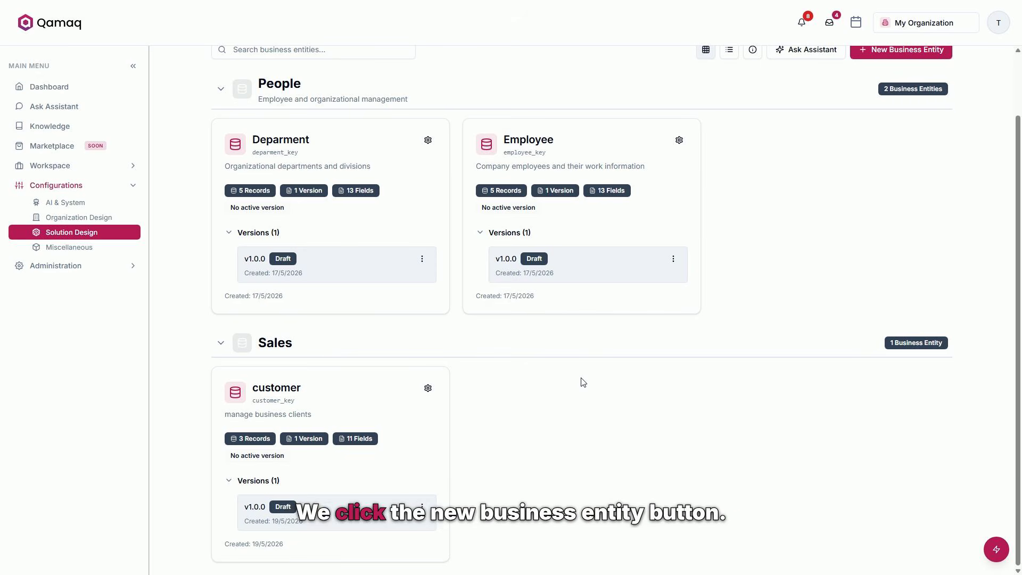
Start a new business entity named Invoice with the key invoice_key.
scroll(582, 381, "up", 2)
left_click(893, 122)
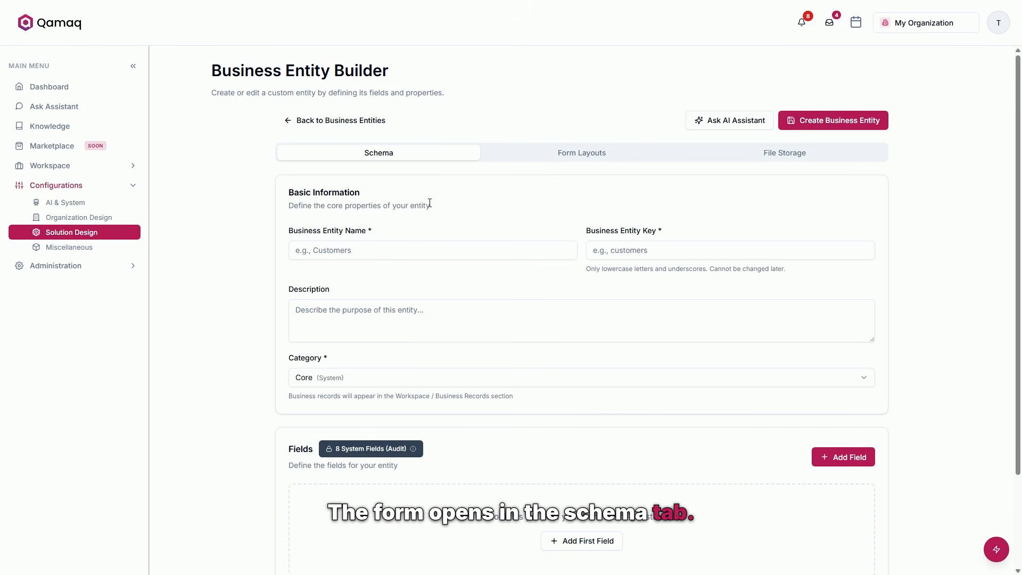
left_click(426, 257)
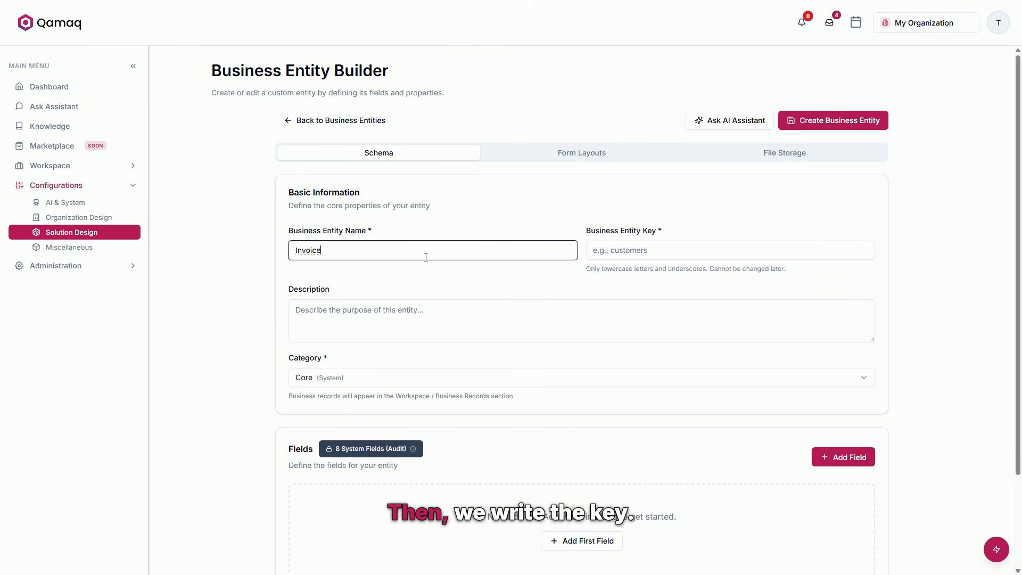
key("Tab")
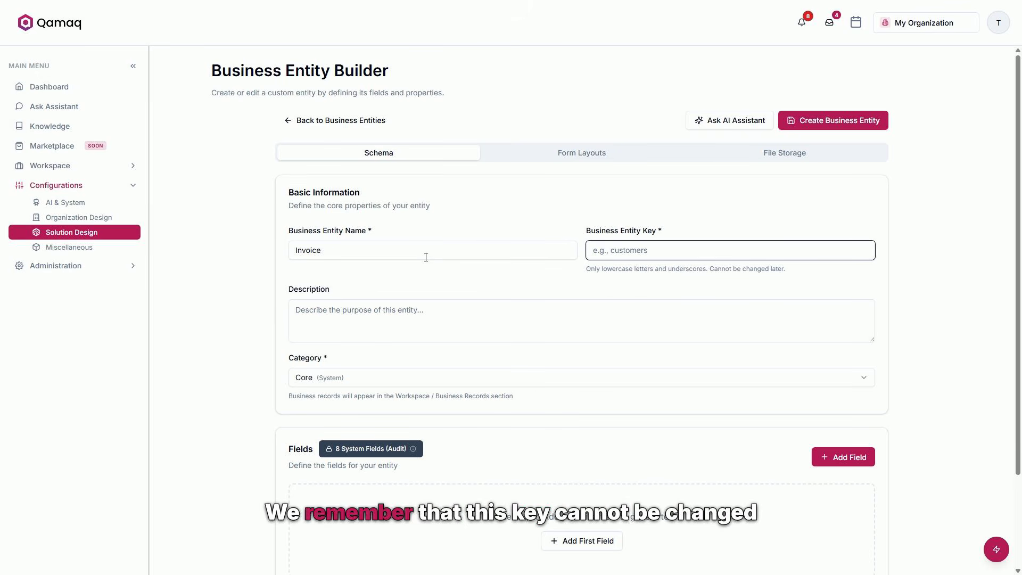
type("invoi")
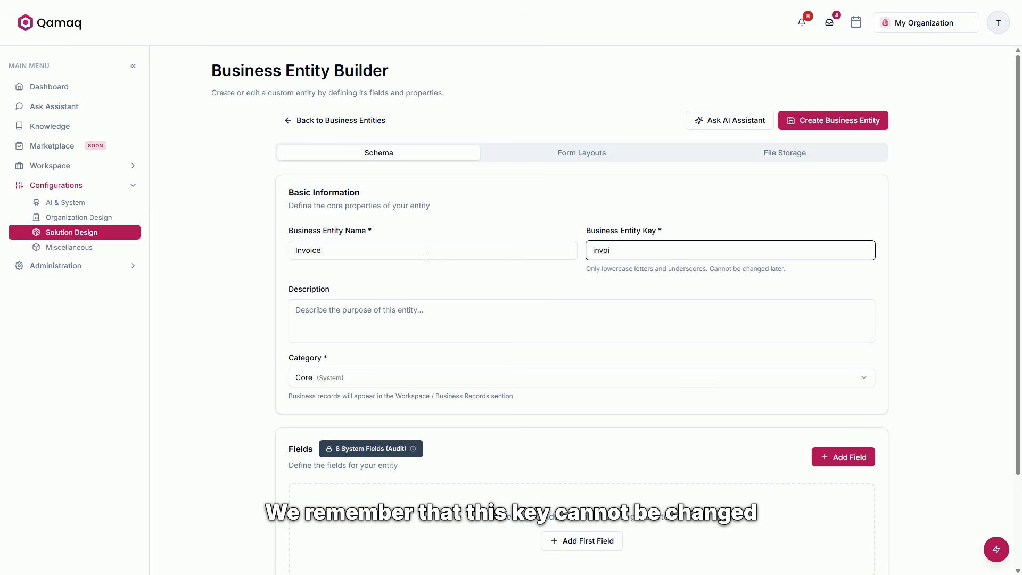
type("ce_key")
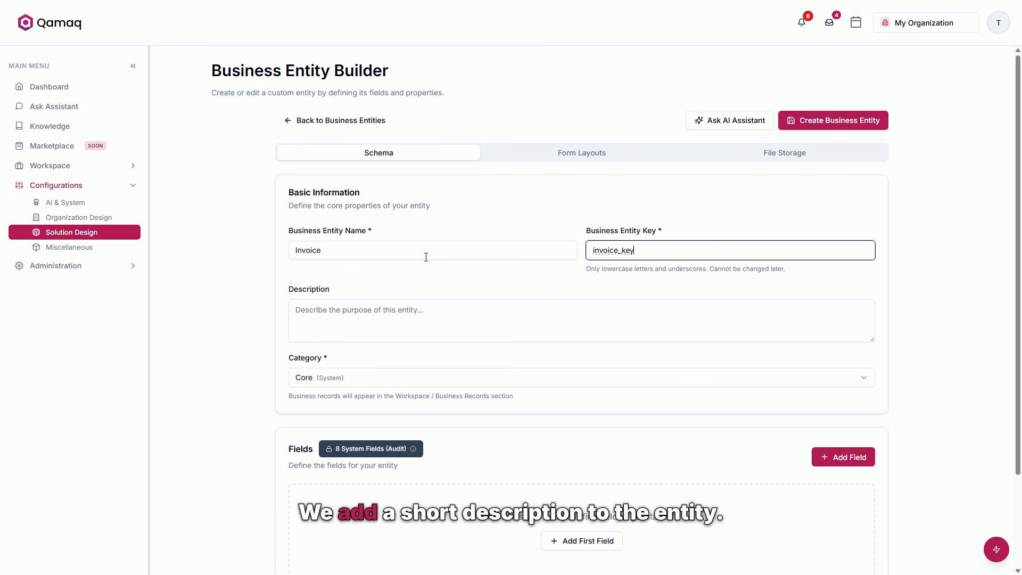
Describe the entity as "Invoices Issued to Customers" and assign it to the Sales category.
key("Tab")
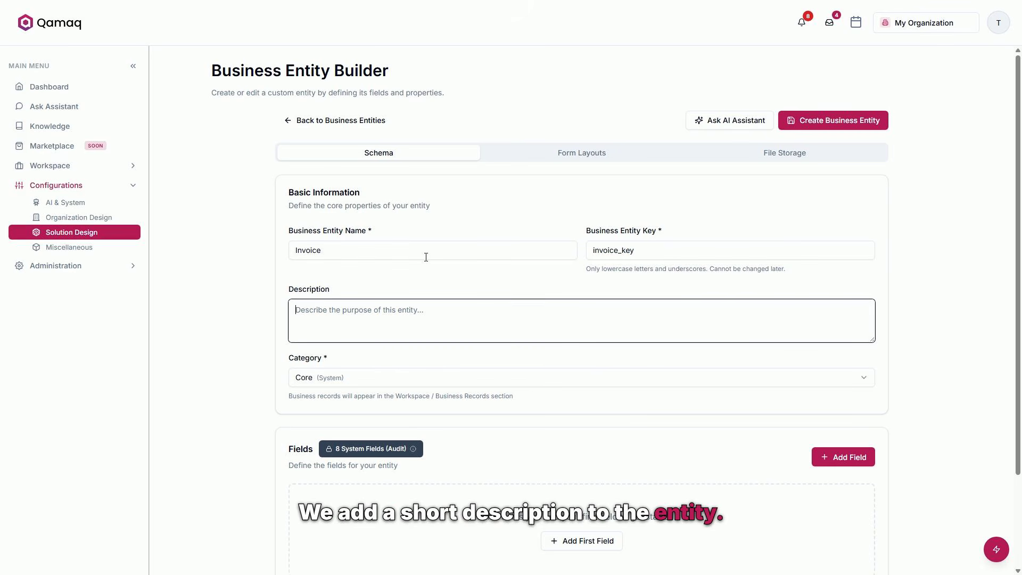
type("Invoices Issued to")
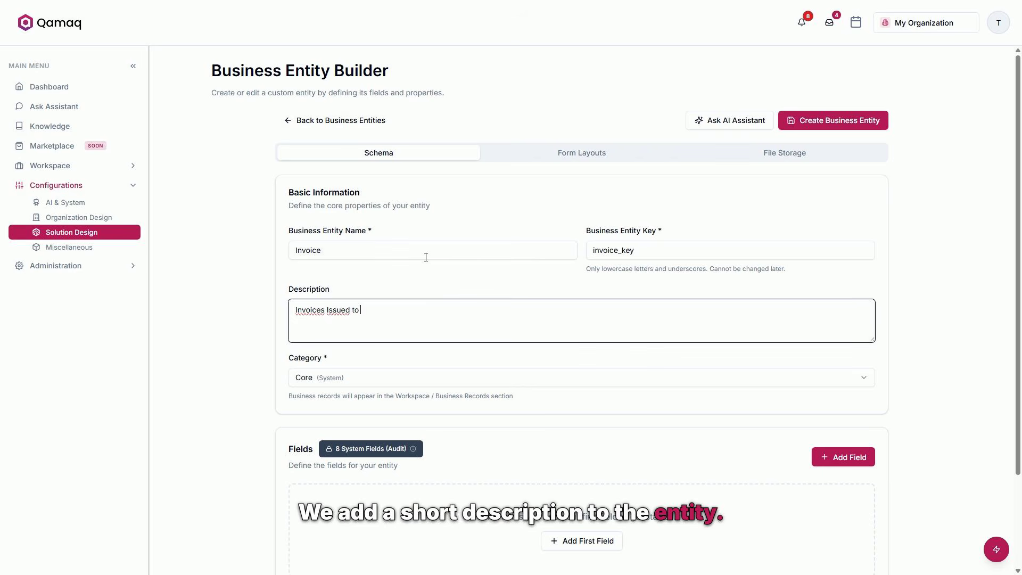
type(" Customers")
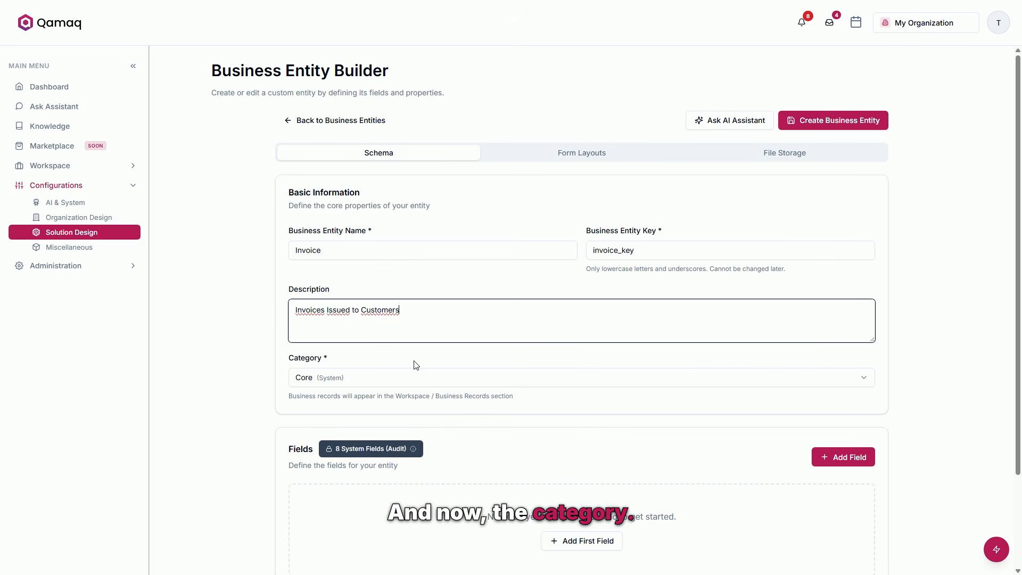
left_click(397, 382)
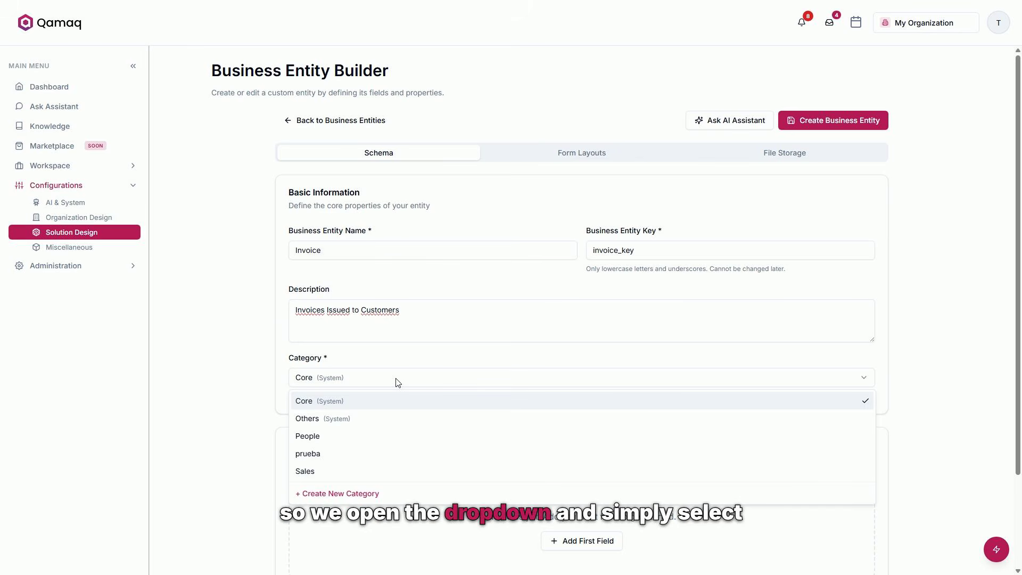
left_click(330, 471)
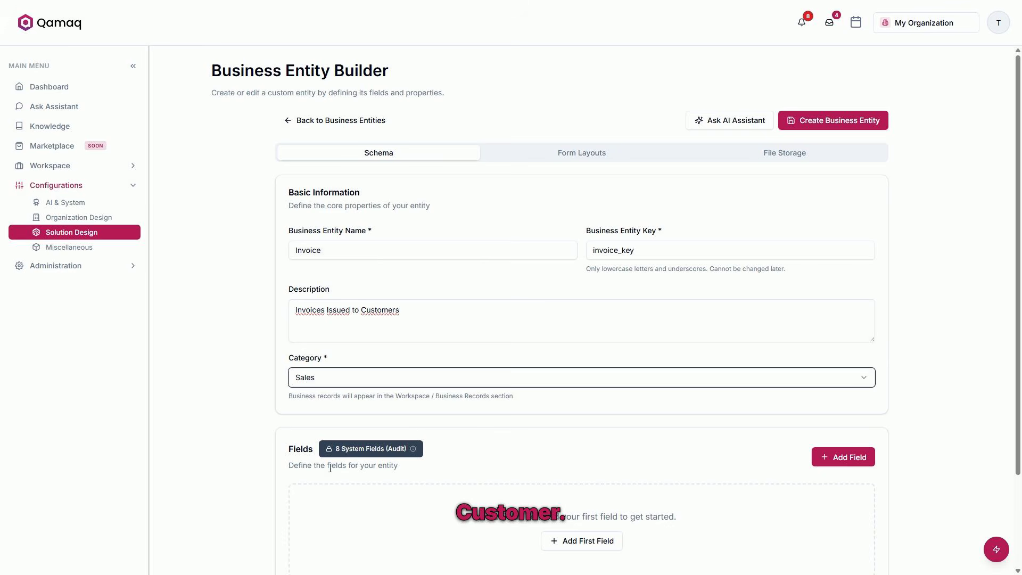
left_click(332, 468)
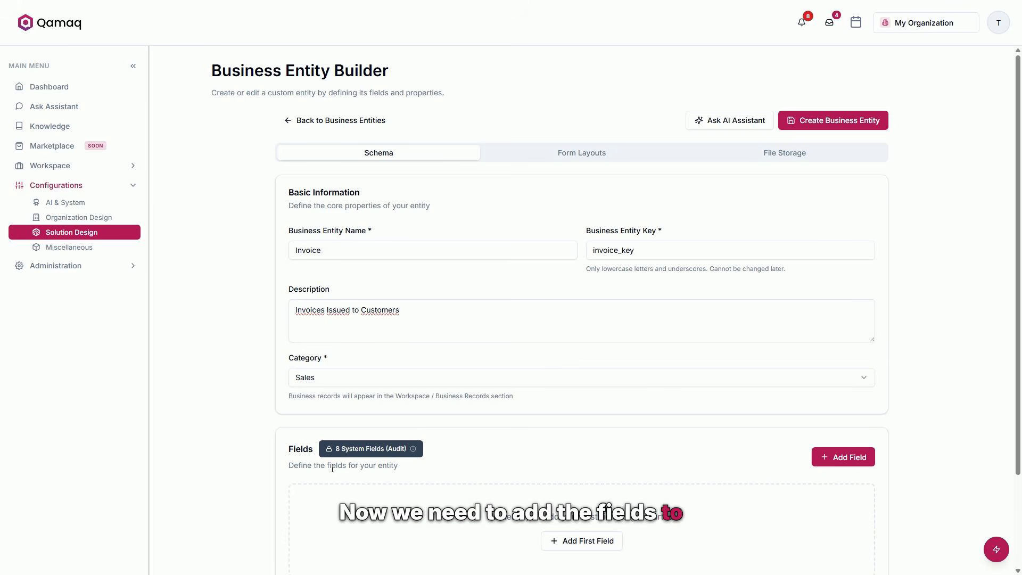
Add a field with key invoice_number_key, label Invoice Number and type Sequential Number.
scroll(333, 468, "down", 3)
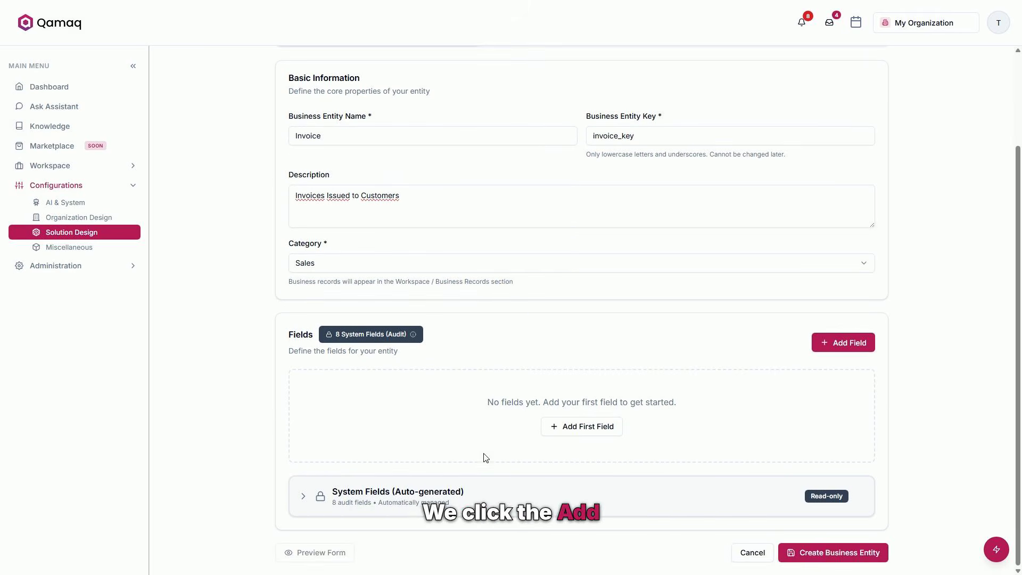
left_click(847, 346)
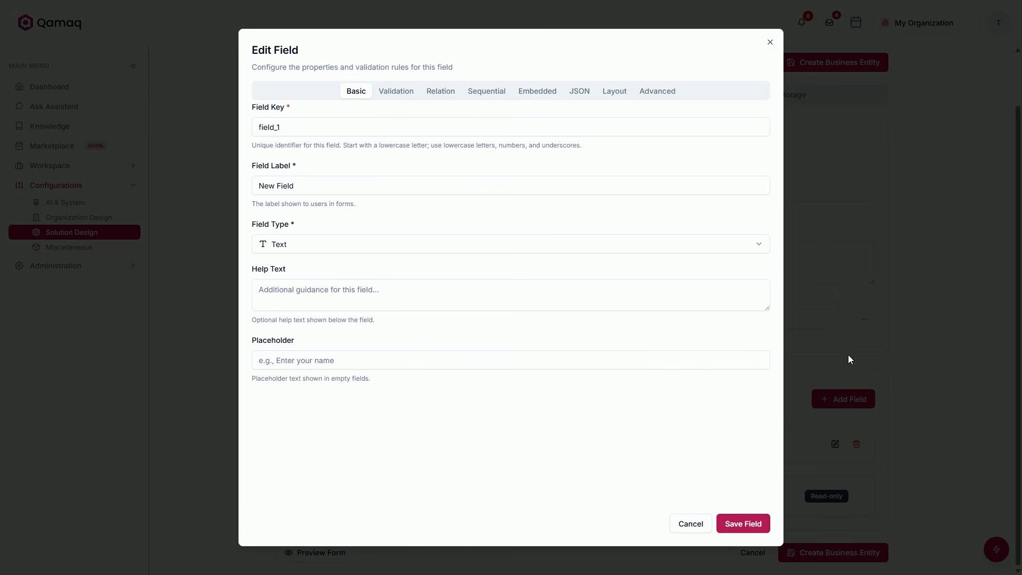
left_click(395, 128)
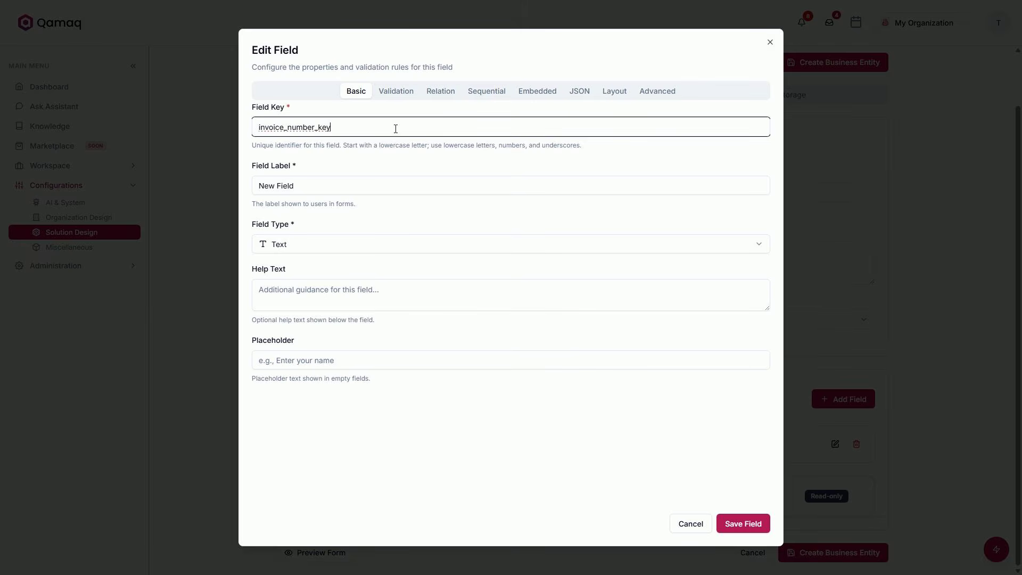
key("Tab")
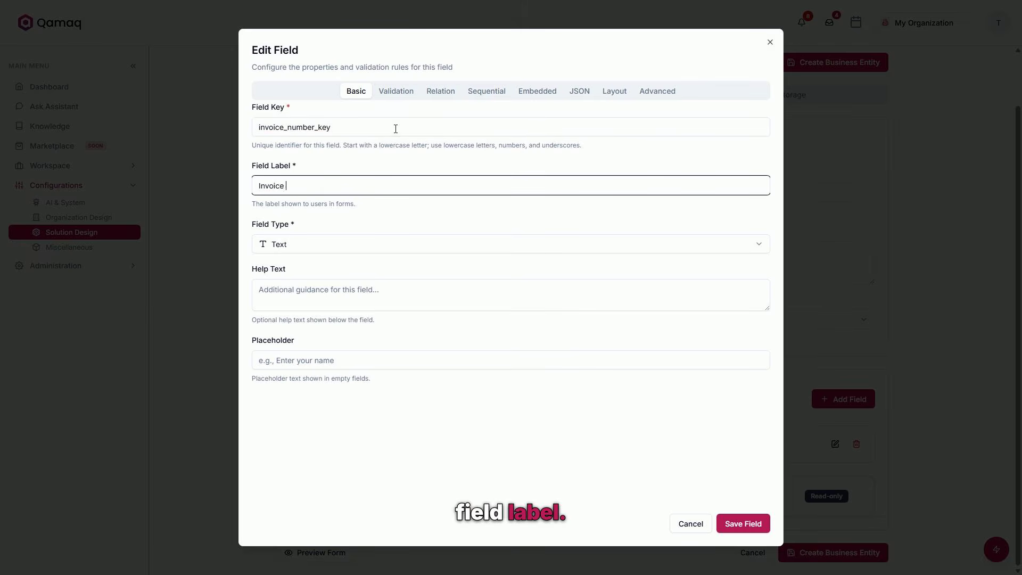
type("Invoice Number")
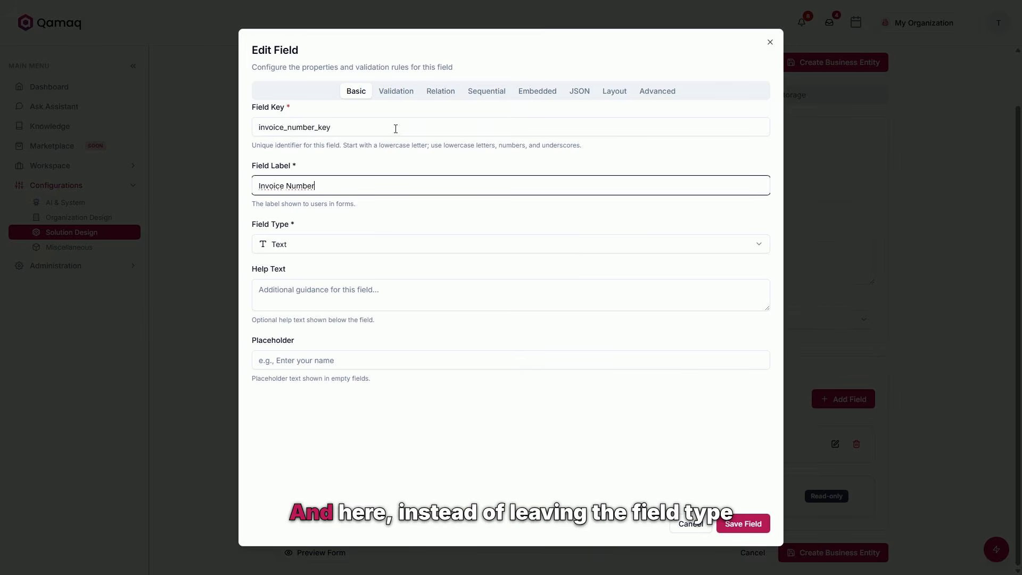
left_click(364, 242)
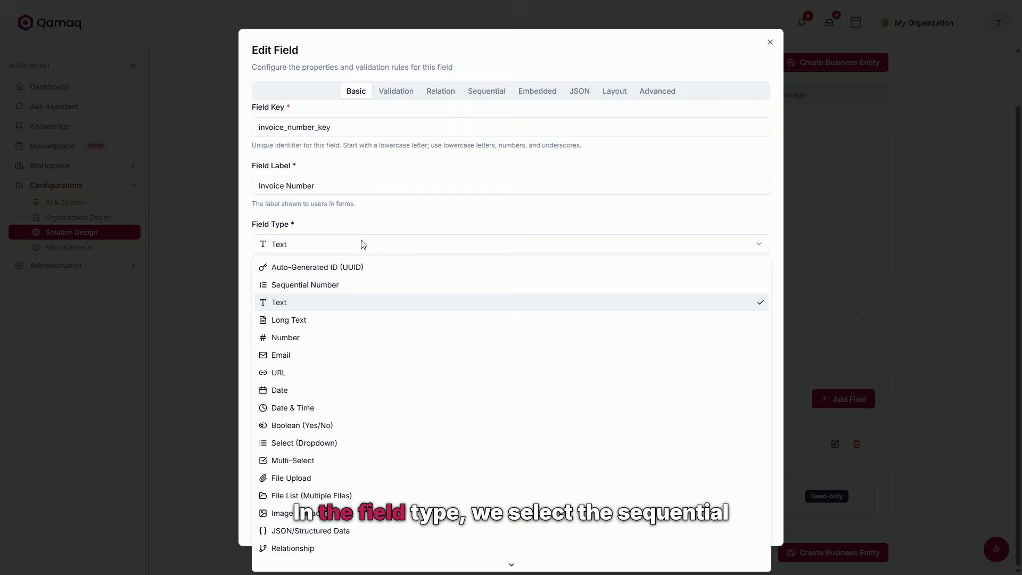
left_click(350, 286)
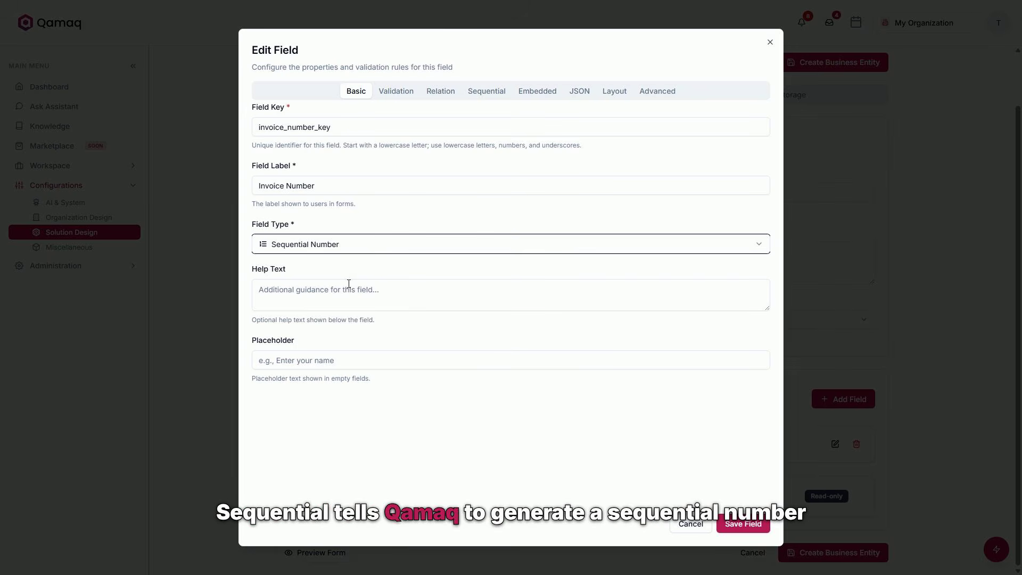
Set the invoice number's sequence prefix to INV-, enable Indexed for Filtering, and save the field.
left_click(469, 98)
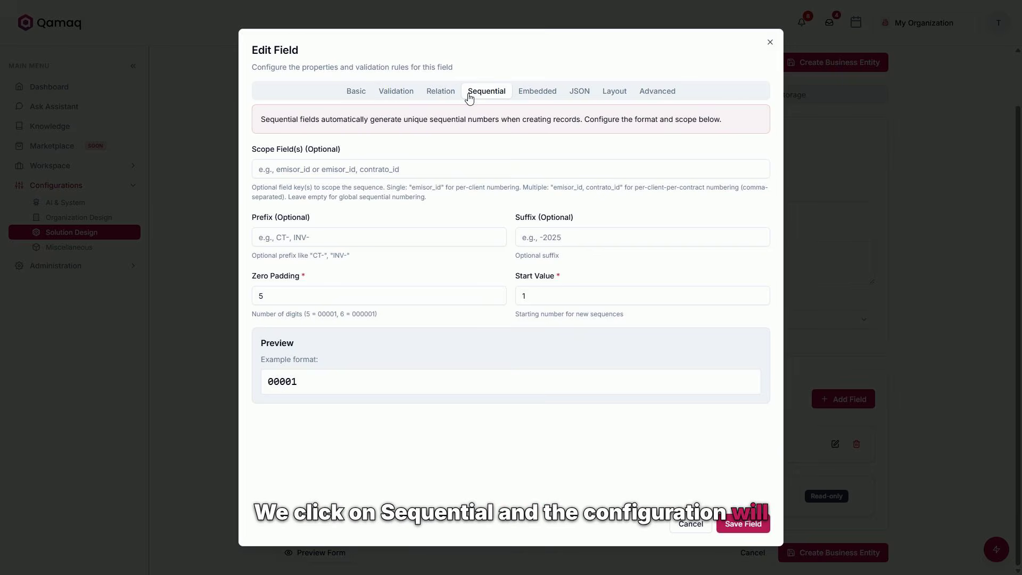
left_click(382, 232)
type("INV-")
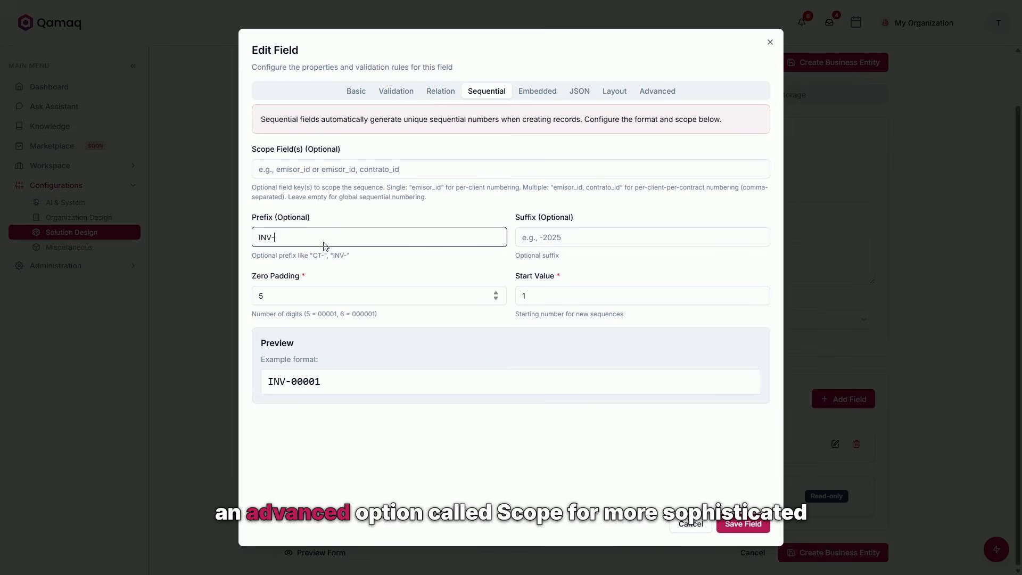
left_click(330, 176)
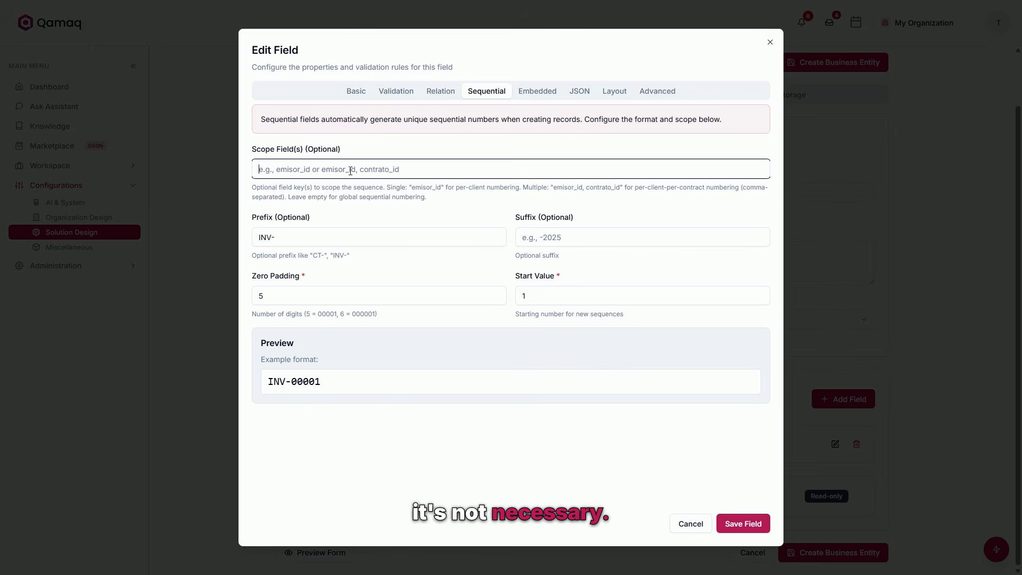
left_click(384, 93)
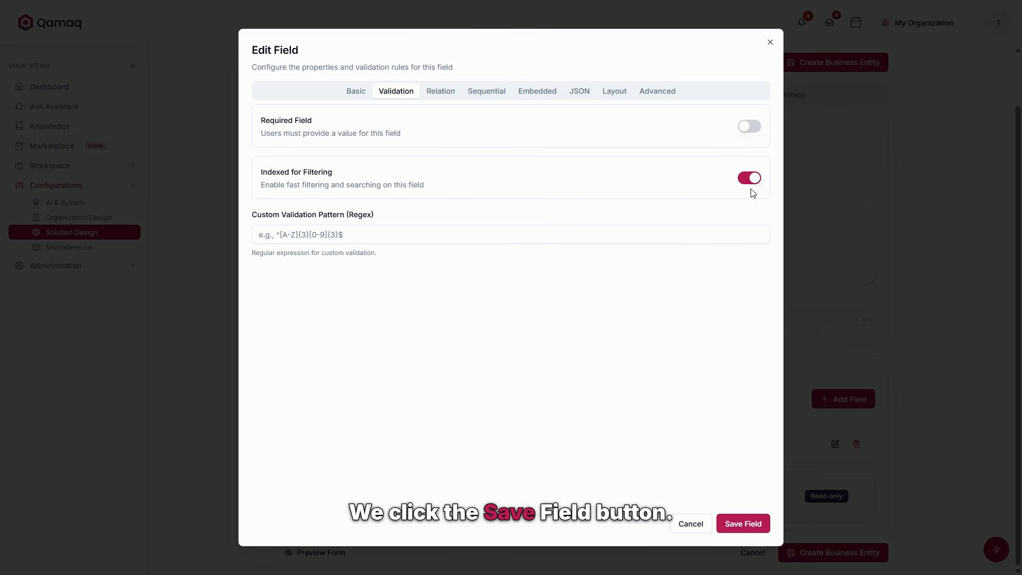
left_click(742, 523)
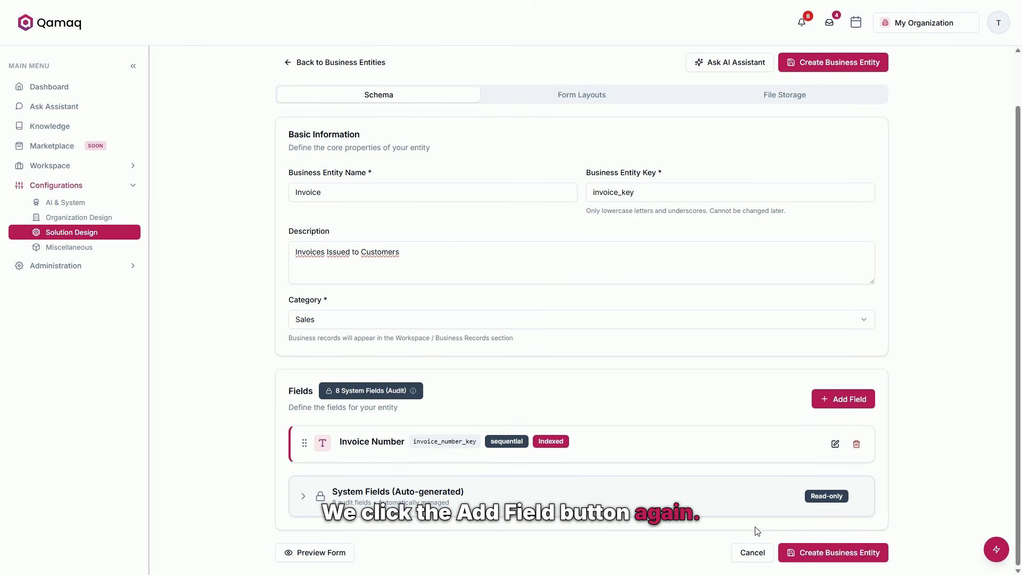
Add a field with key status_key, label Status, type Select (Dropdown) and the options Draft, Sent, Paind.
left_click(844, 400)
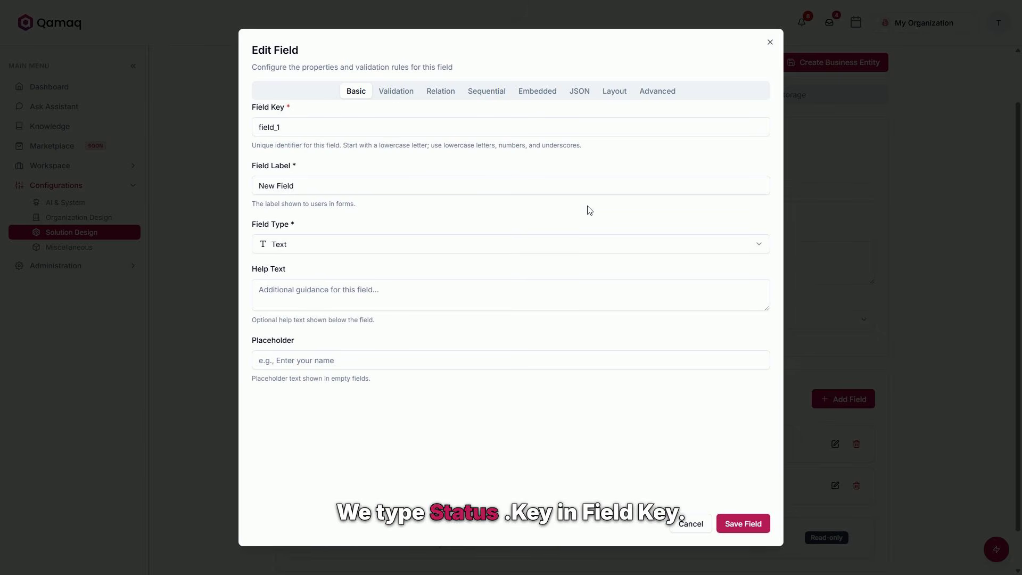
left_click_drag(280, 127, 257, 124)
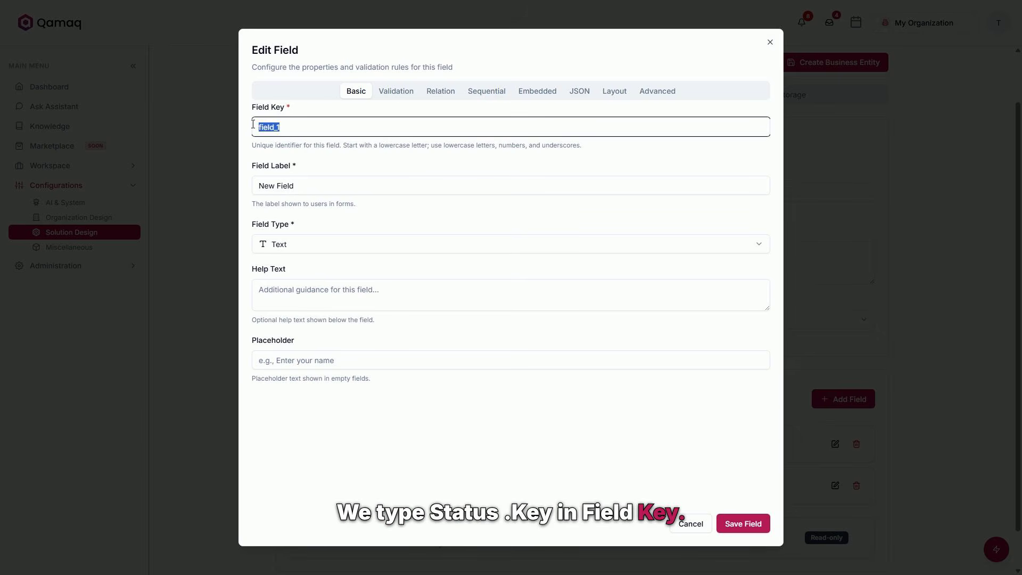
type("status_key")
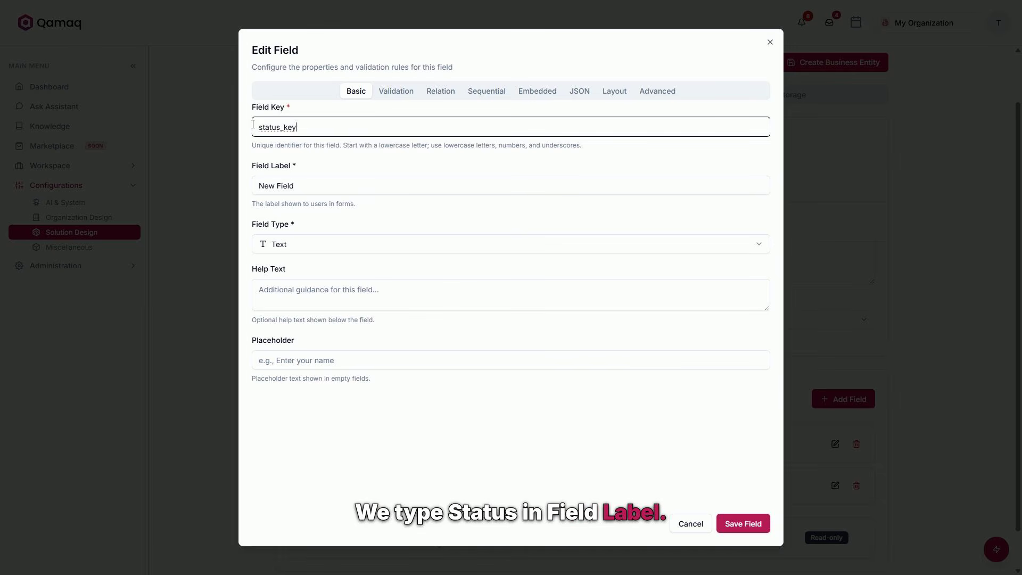
key("Tab")
type("Status")
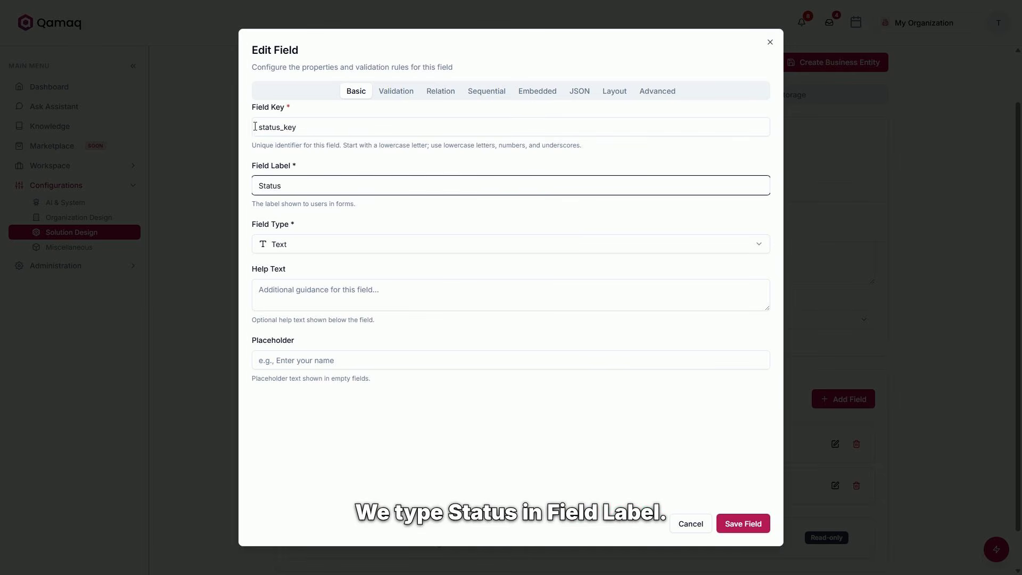
left_click(343, 249)
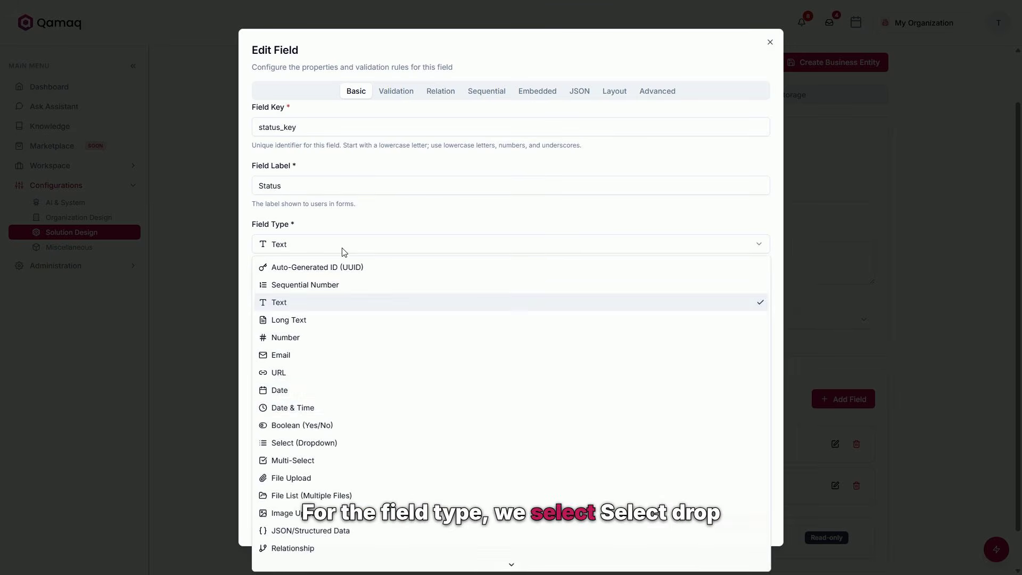
left_click(313, 442)
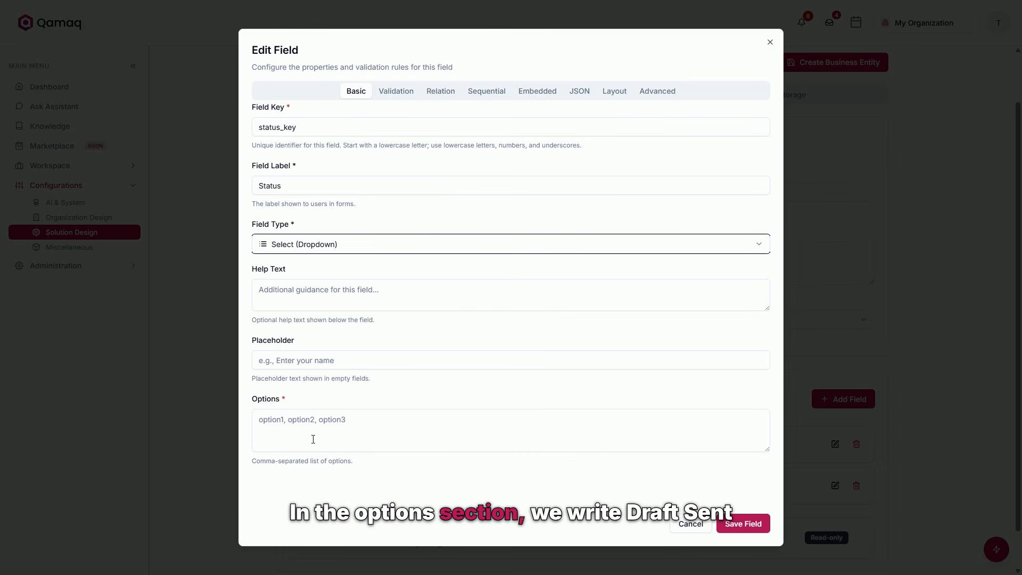
left_click(313, 439)
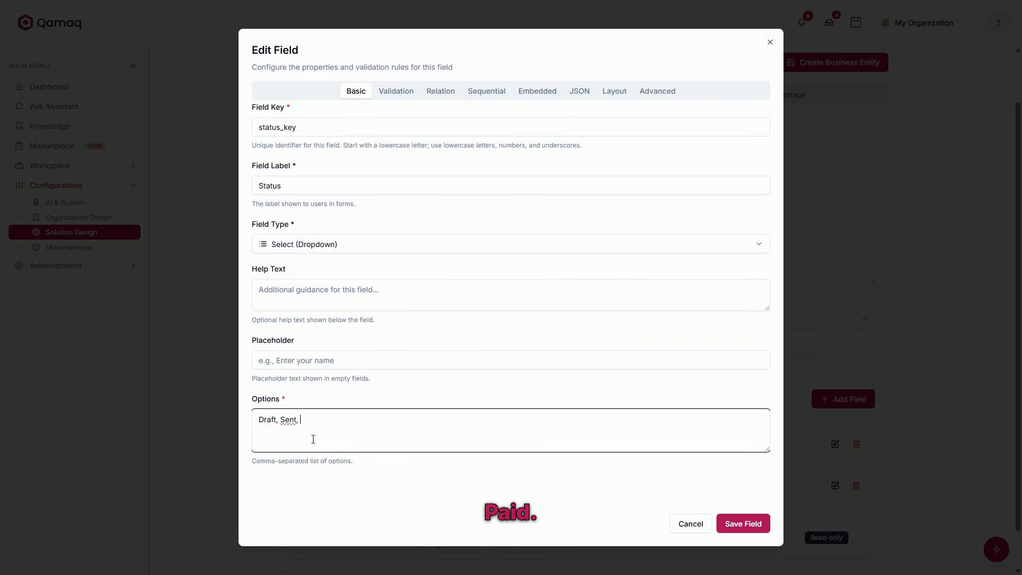
type("Draft, Sent, Paind")
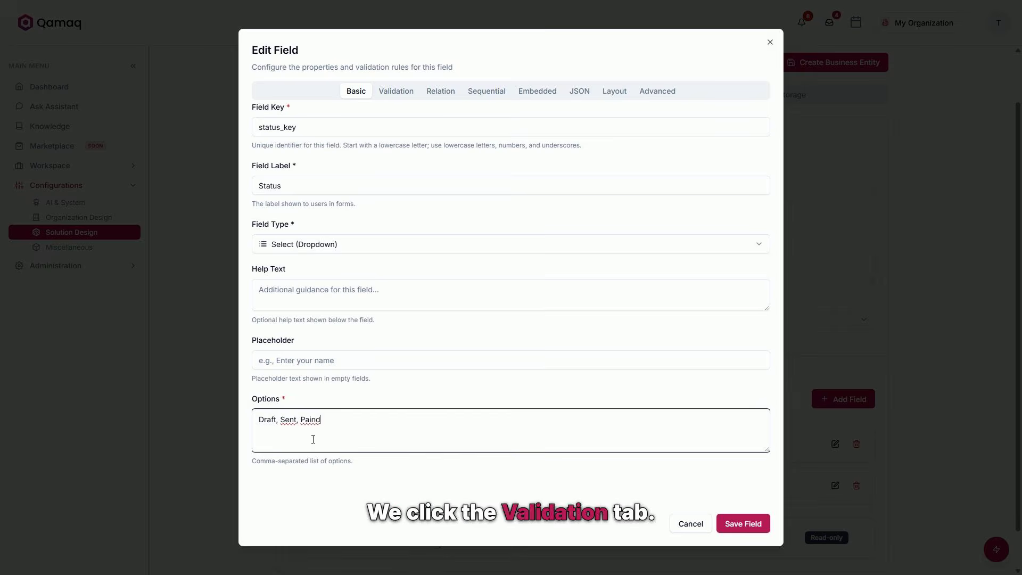
Make the Status field required and set its default value to Draft.
left_click(408, 98)
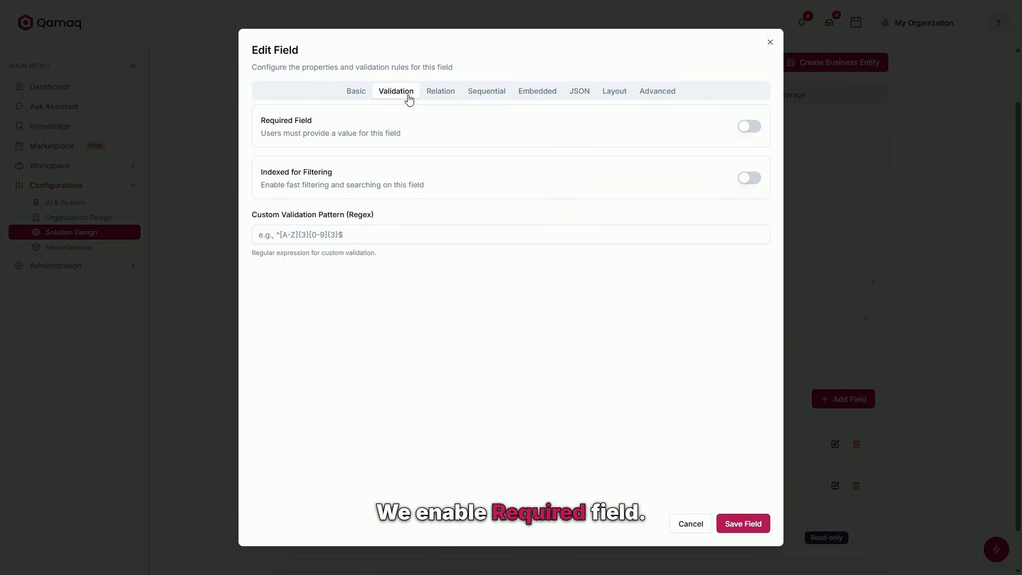
left_click(741, 131)
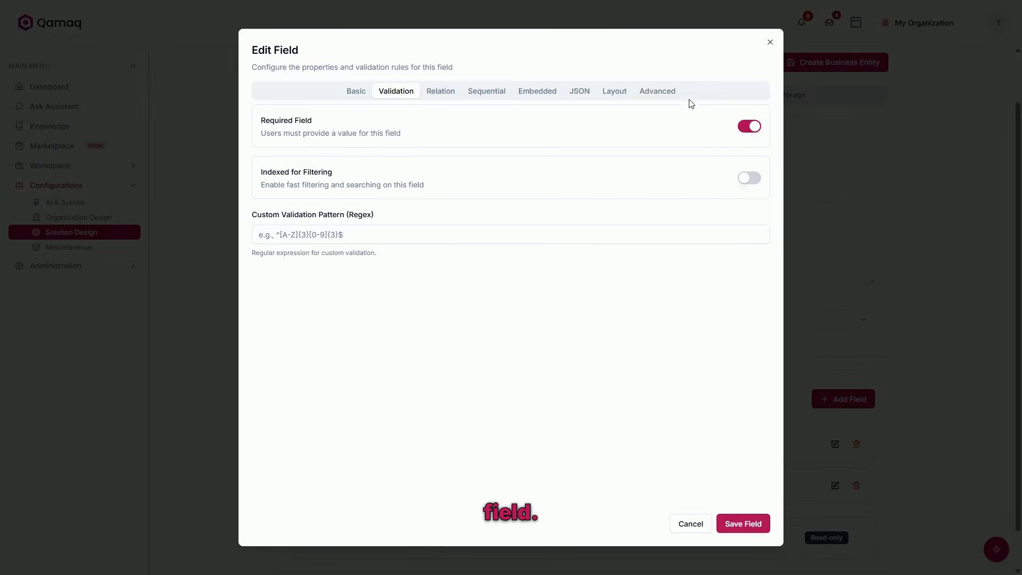
left_click(669, 96)
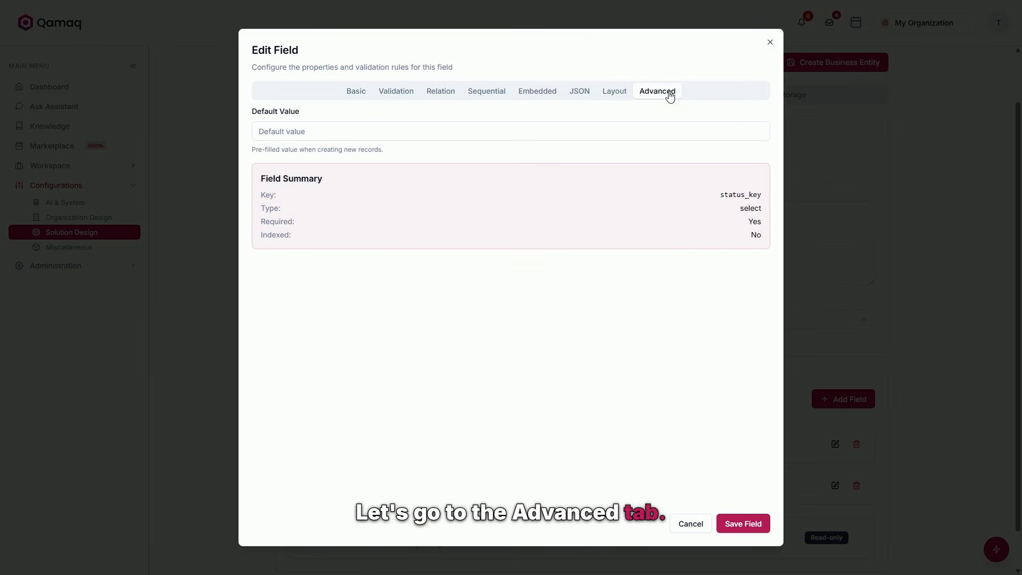
left_click(519, 134)
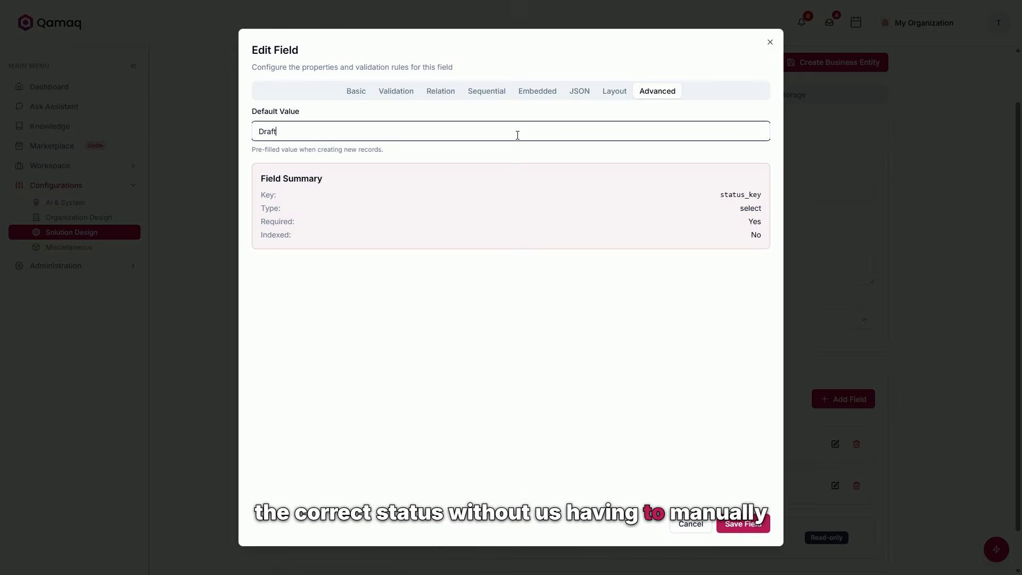
Save the Status field and add a new field with key customer_relation_key and label Customer.
left_click(751, 522)
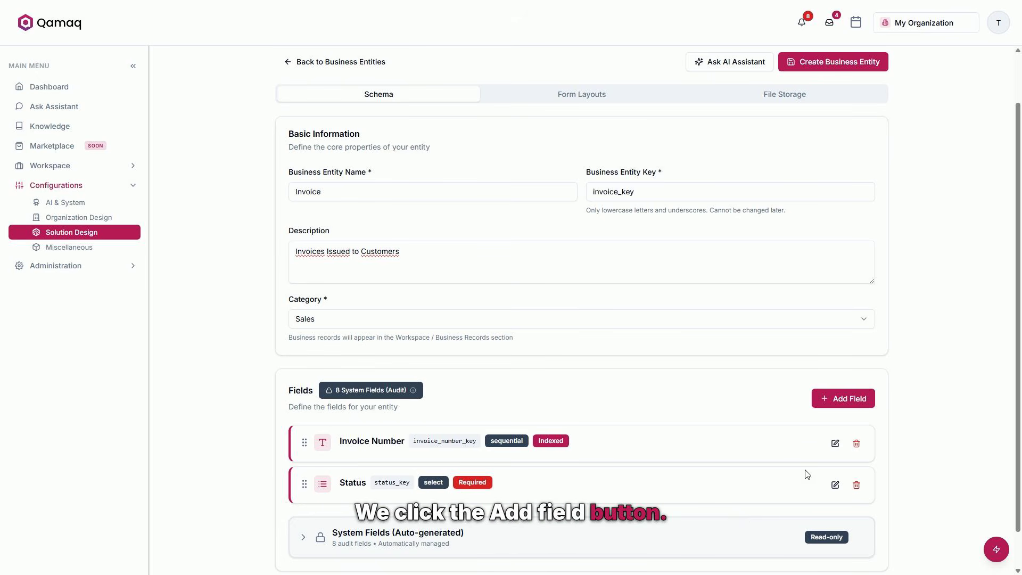
left_click(842, 408)
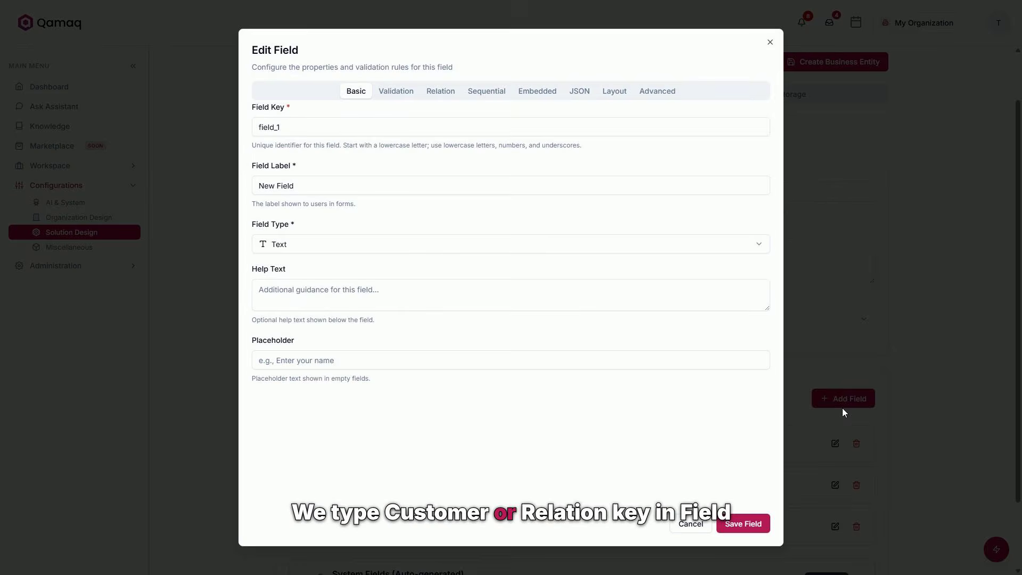
left_click(378, 127)
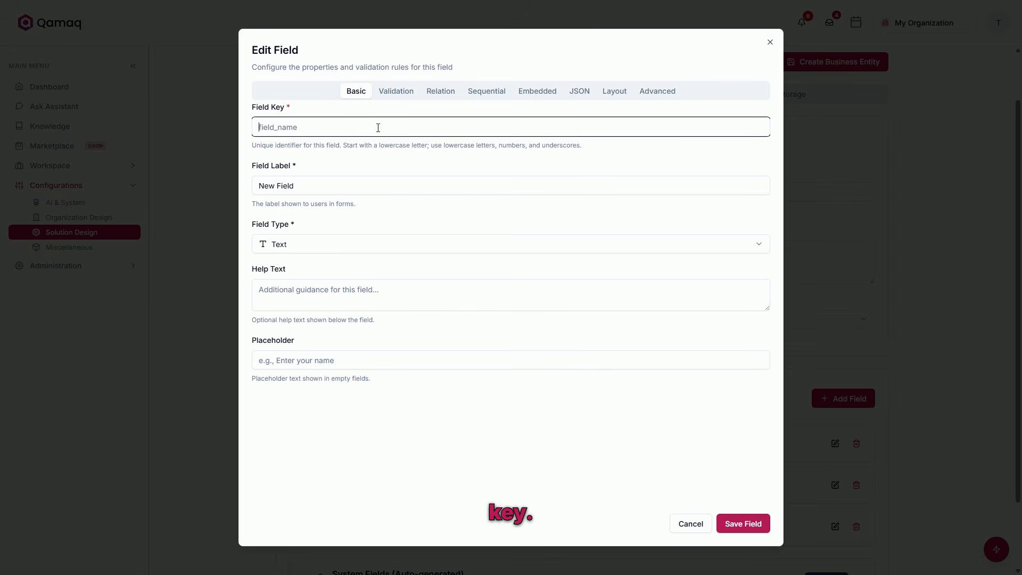
type("customer_relation_key")
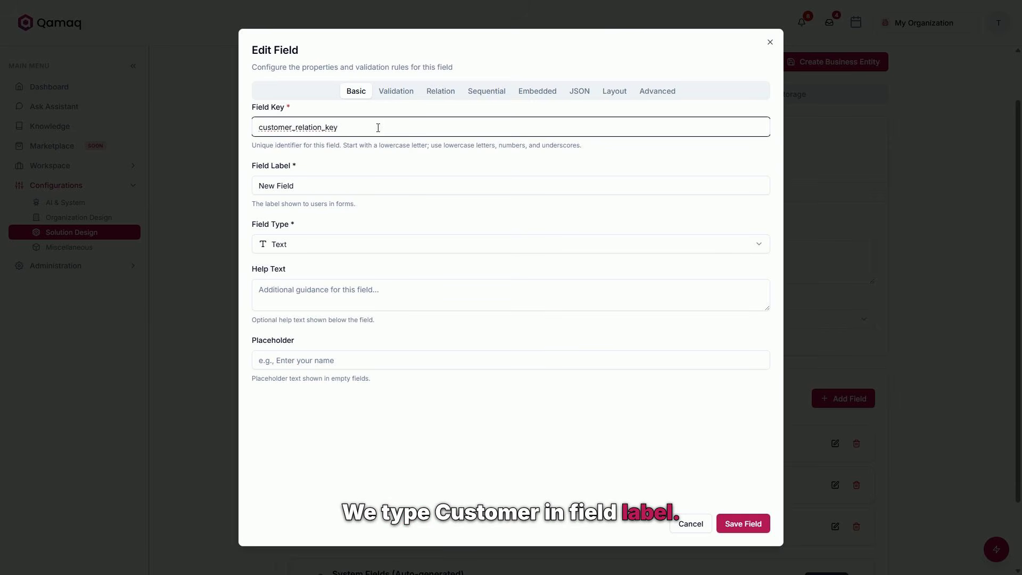
key("Tab")
type("Cus")
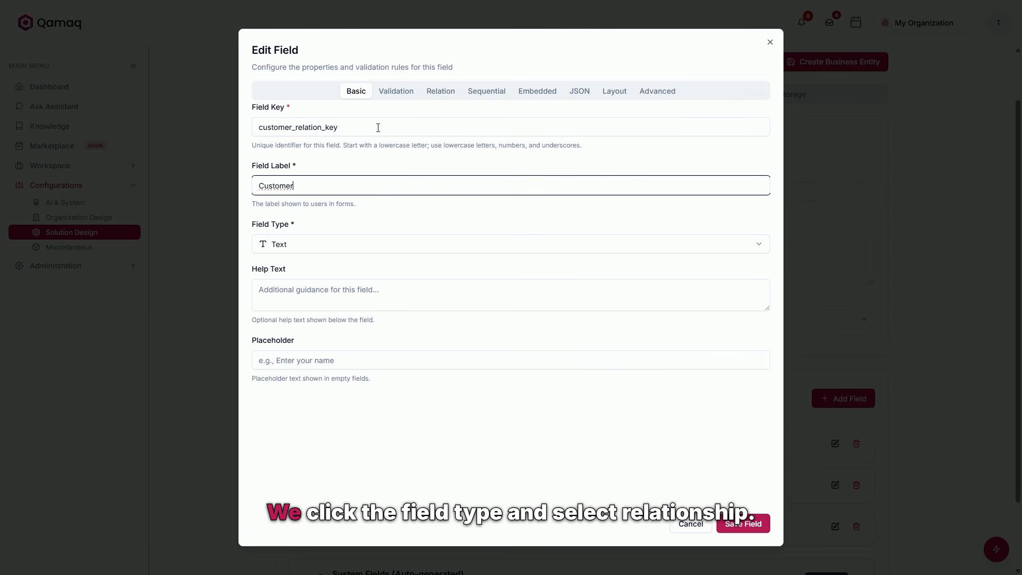
key("Tab")
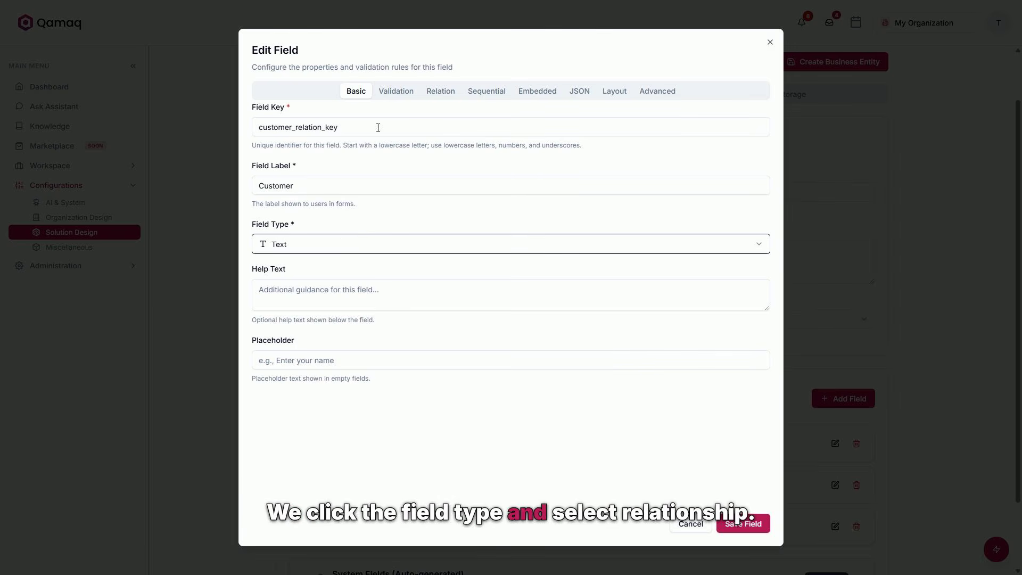
Set the Customer field's type to Relationship and open its relation settings.
left_click(342, 250)
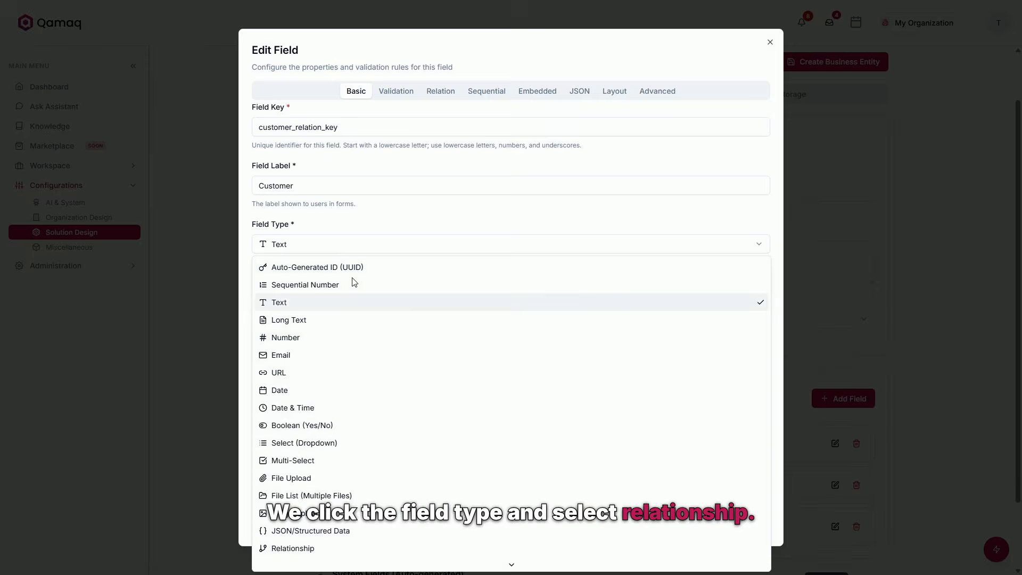
left_click(313, 542)
left_click(447, 96)
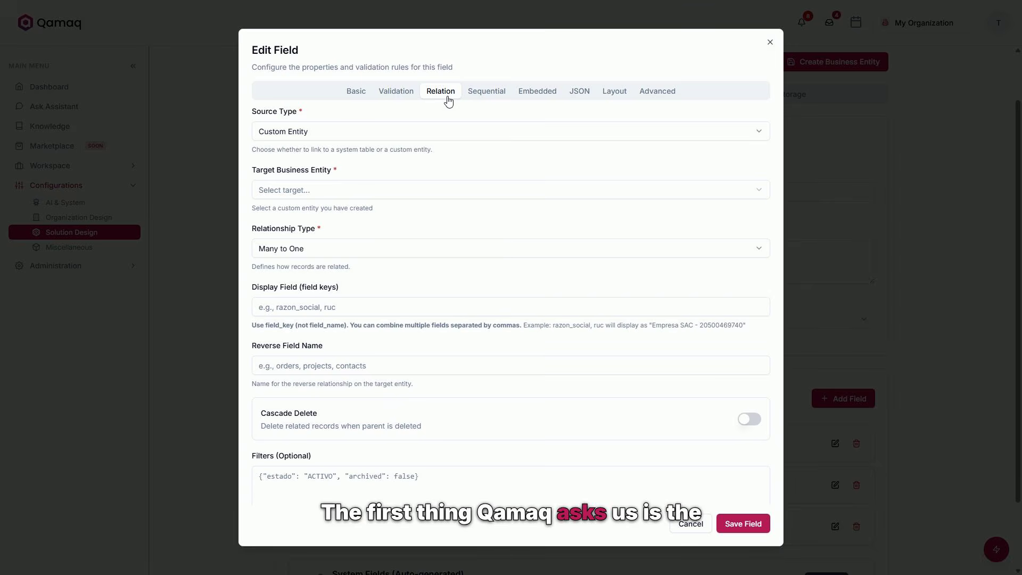
left_click(429, 132)
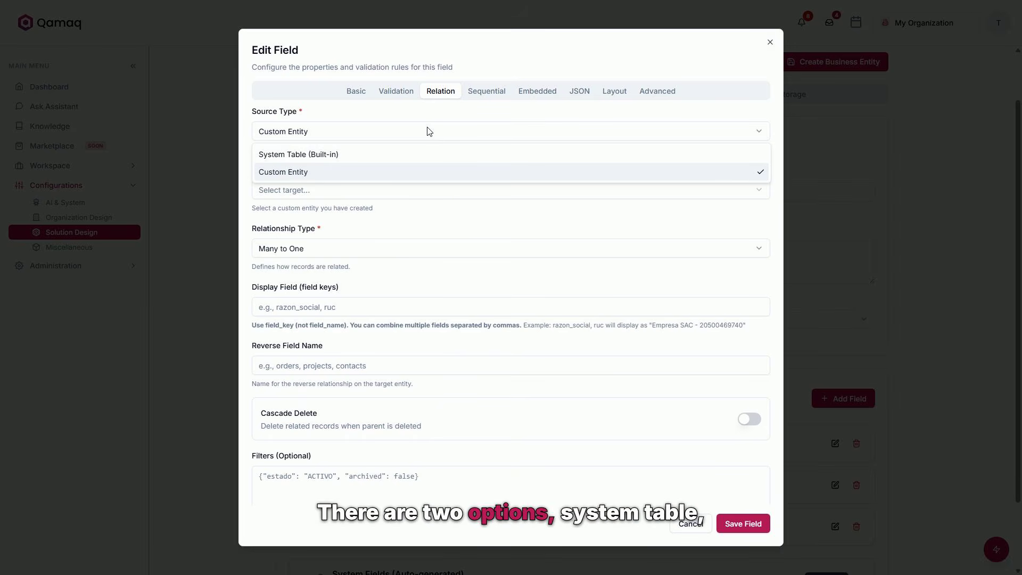
left_click(416, 154)
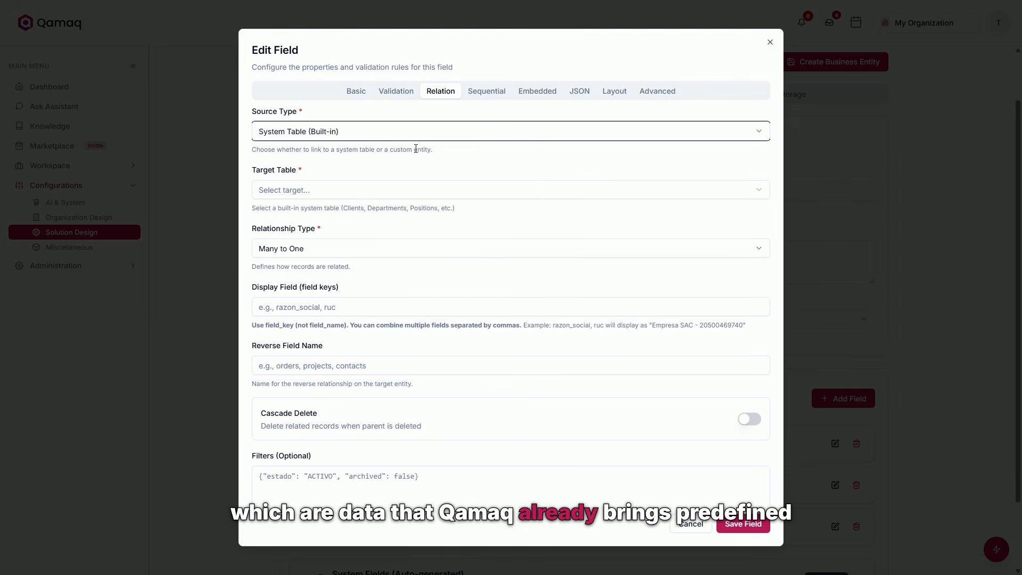
left_click(400, 186)
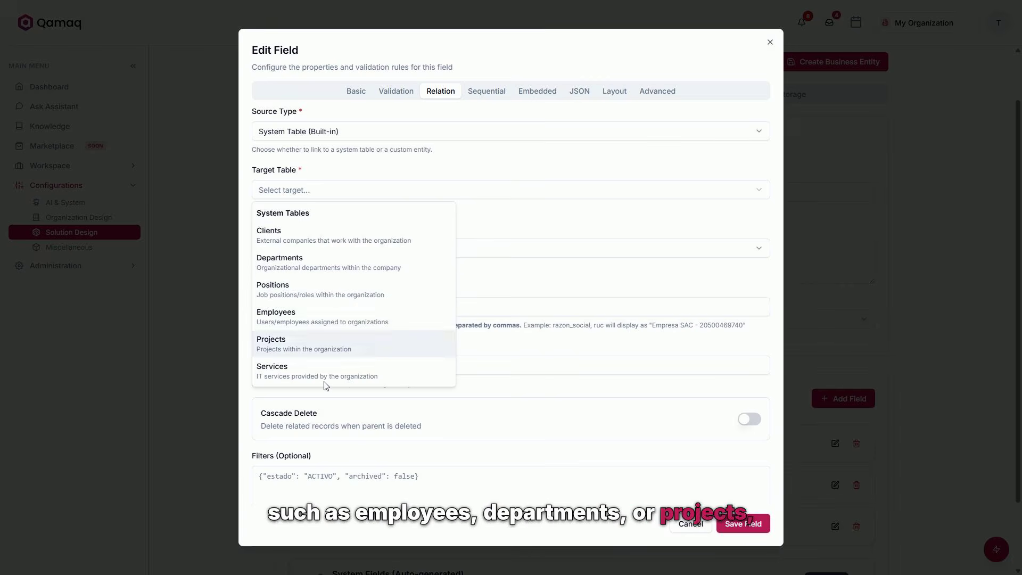
left_click(382, 137)
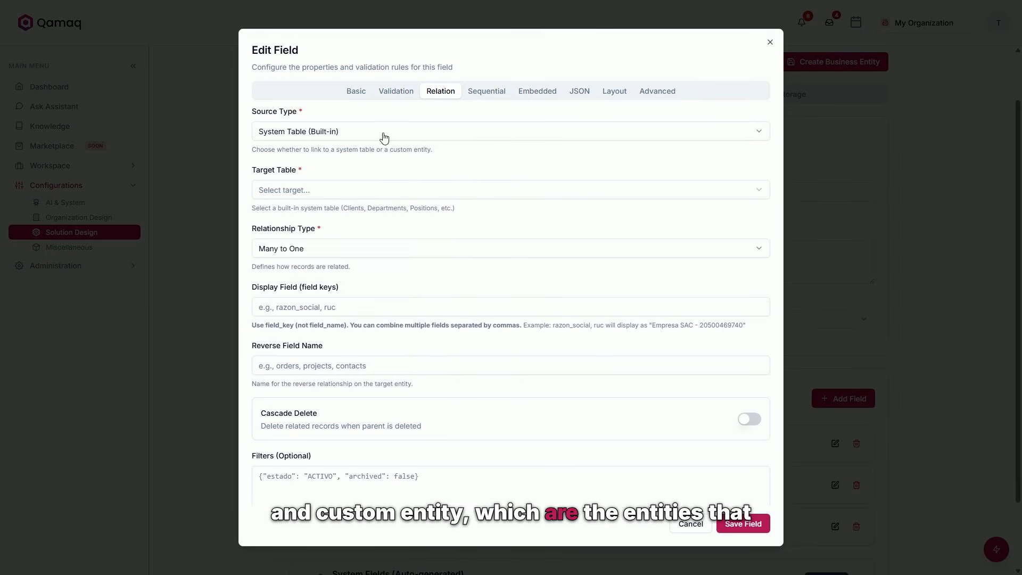
left_click(381, 140)
left_click(369, 173)
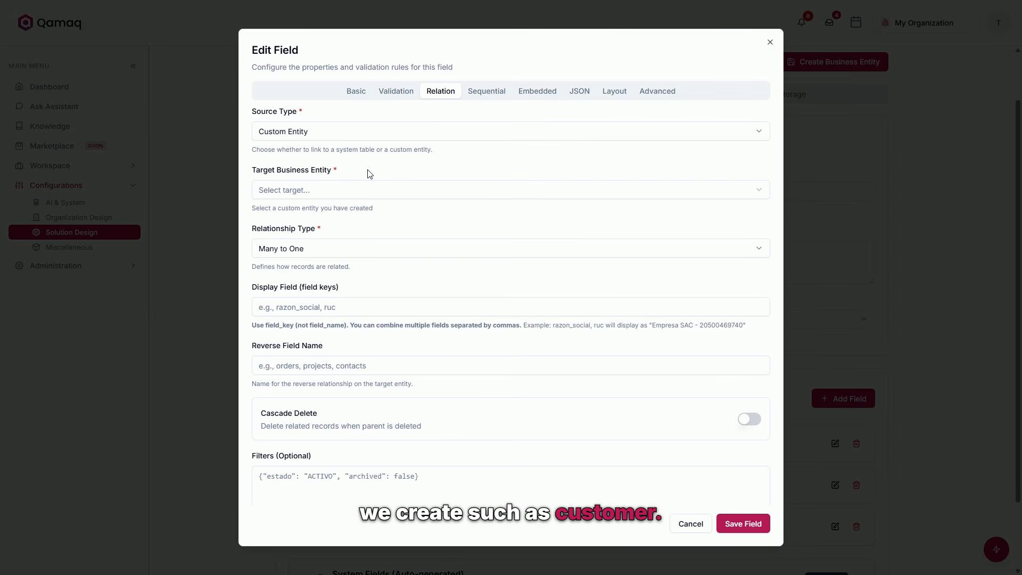
Set the relation's target business entity to customer (v1.0.0) and its relationship type to Many to One.
left_click(363, 191)
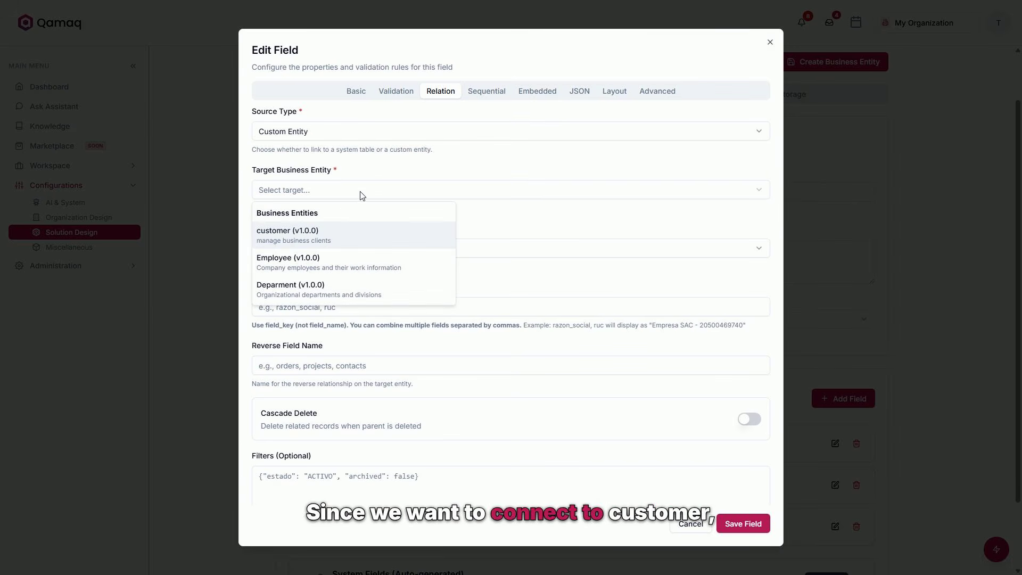
left_click(351, 235)
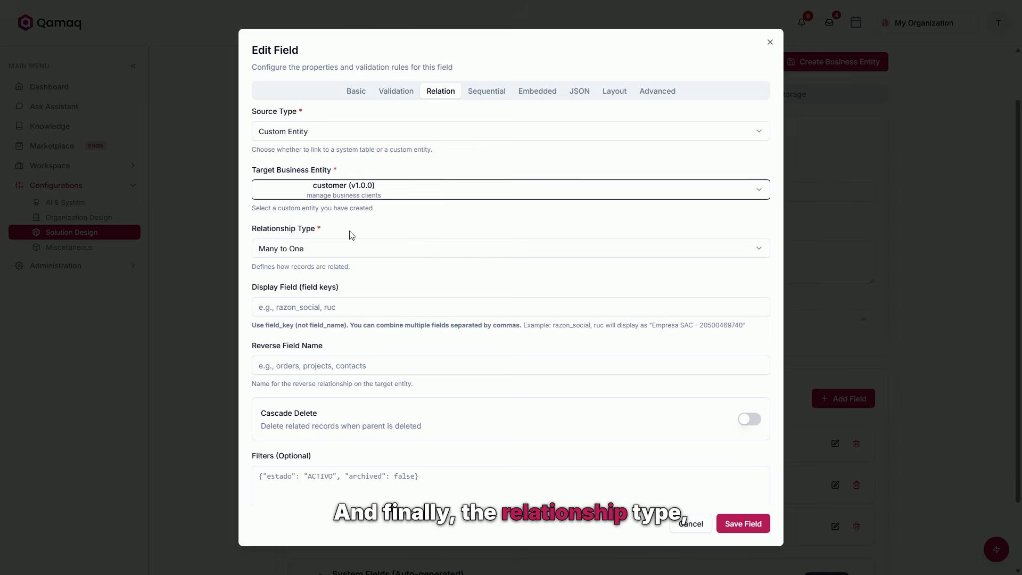
left_click(349, 249)
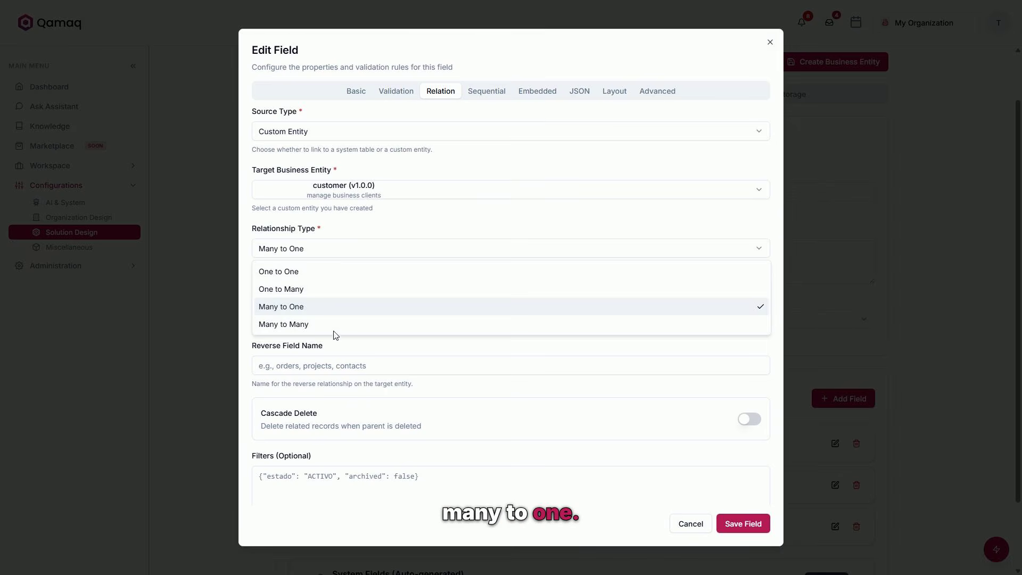
left_click(331, 307)
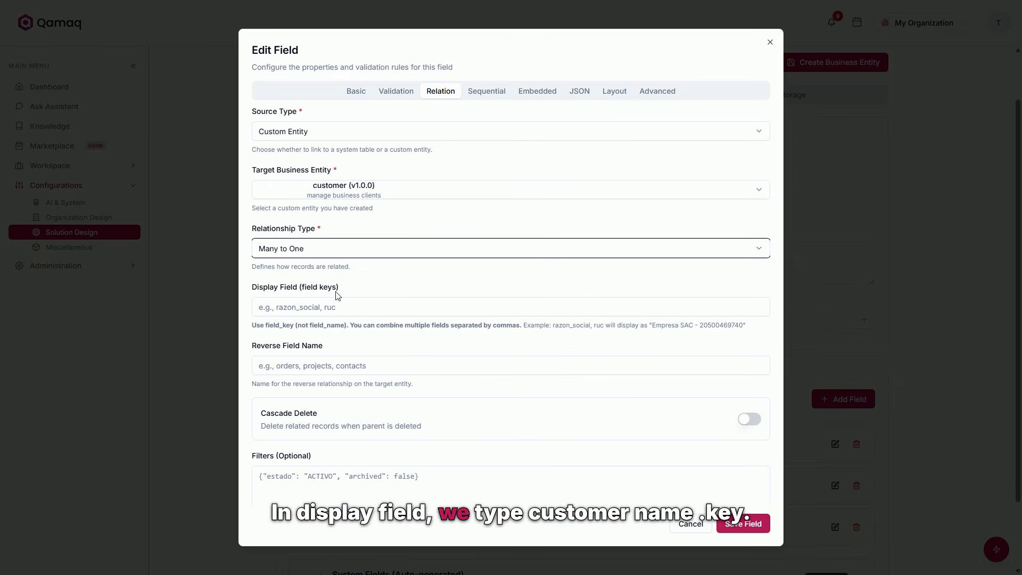
Set the relation's display field to customer_name_key and save the Customer field.
left_click(335, 301)
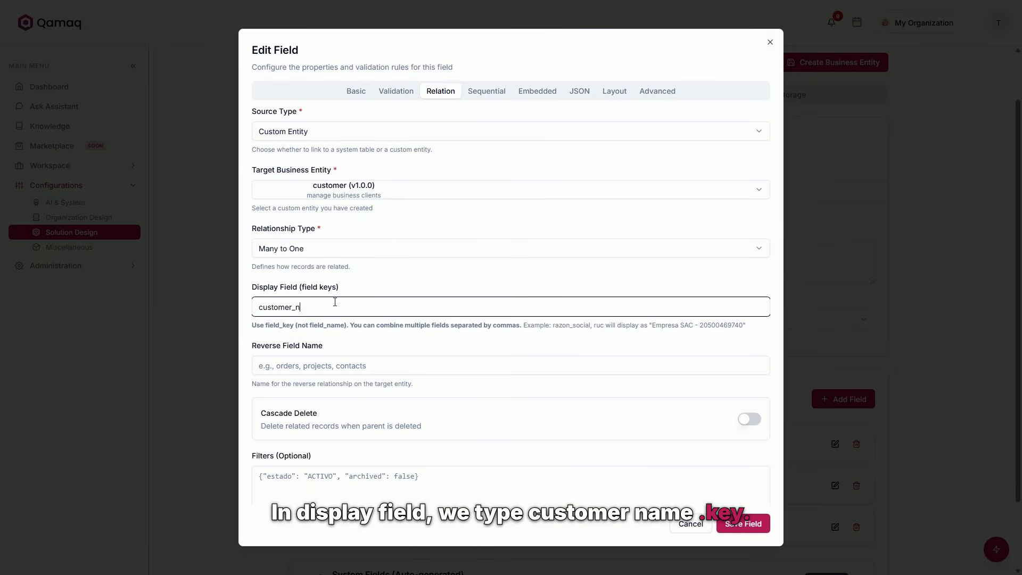
type("customer_name_key")
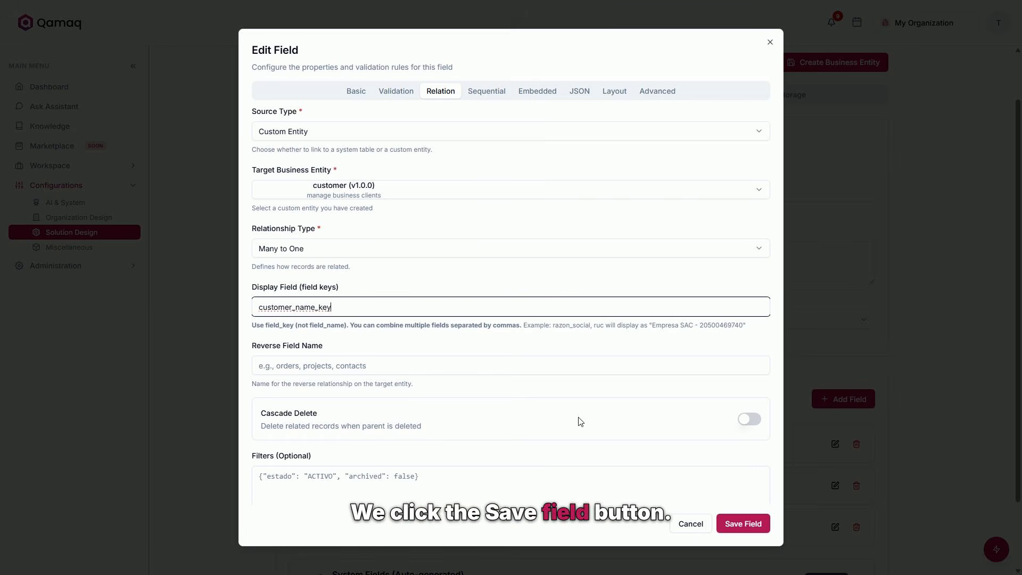
left_click(752, 523)
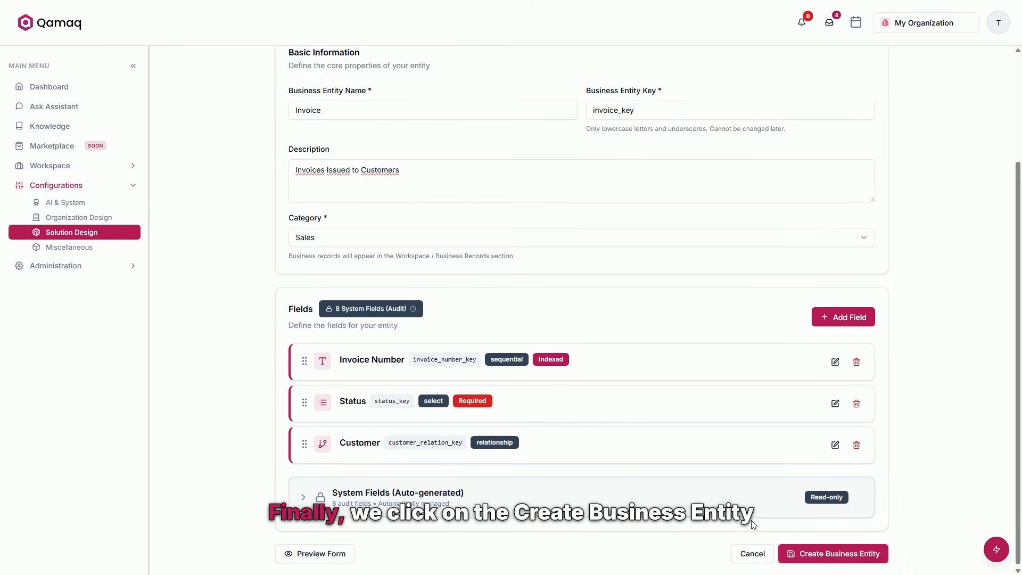
Create the Invoice business entity and return to the Business Entities list to view the Sales category.
left_click(817, 552)
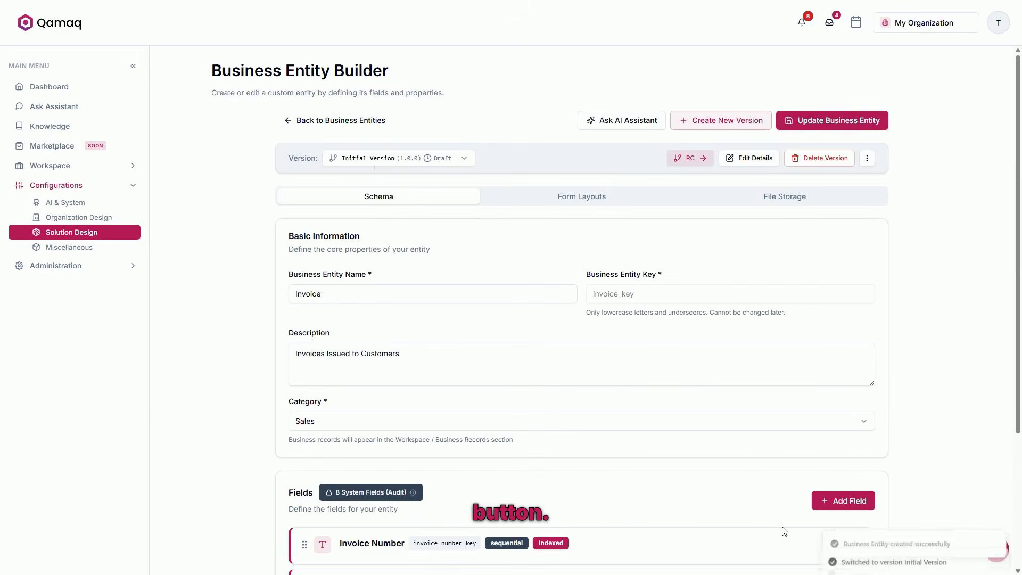
left_click(336, 126)
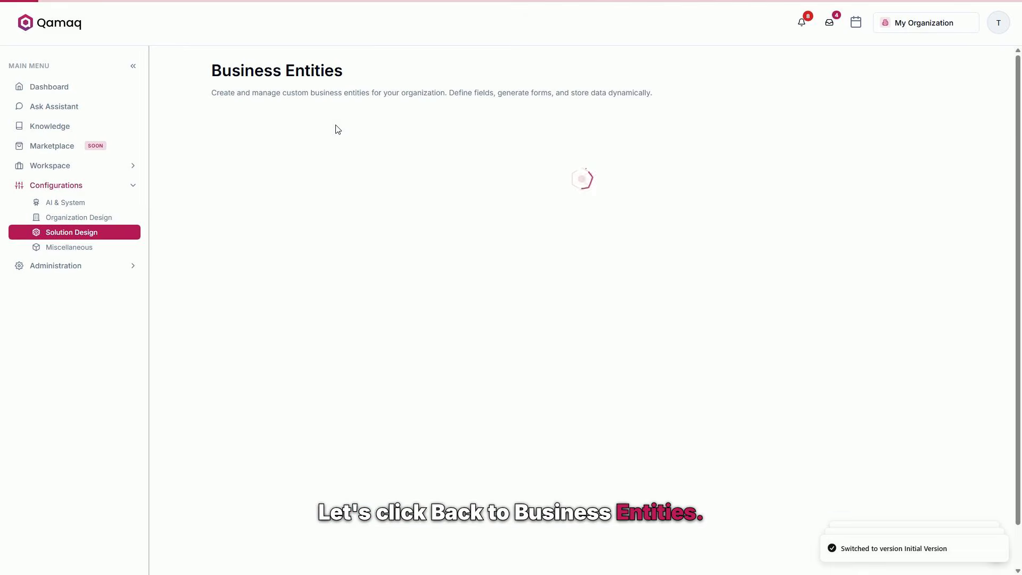
scroll(505, 223, "down", 1)
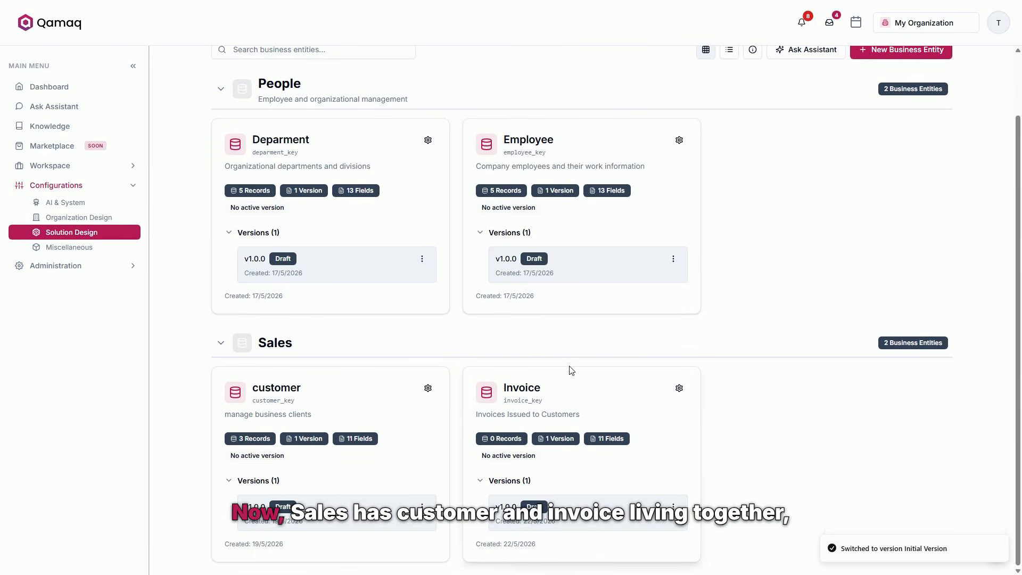